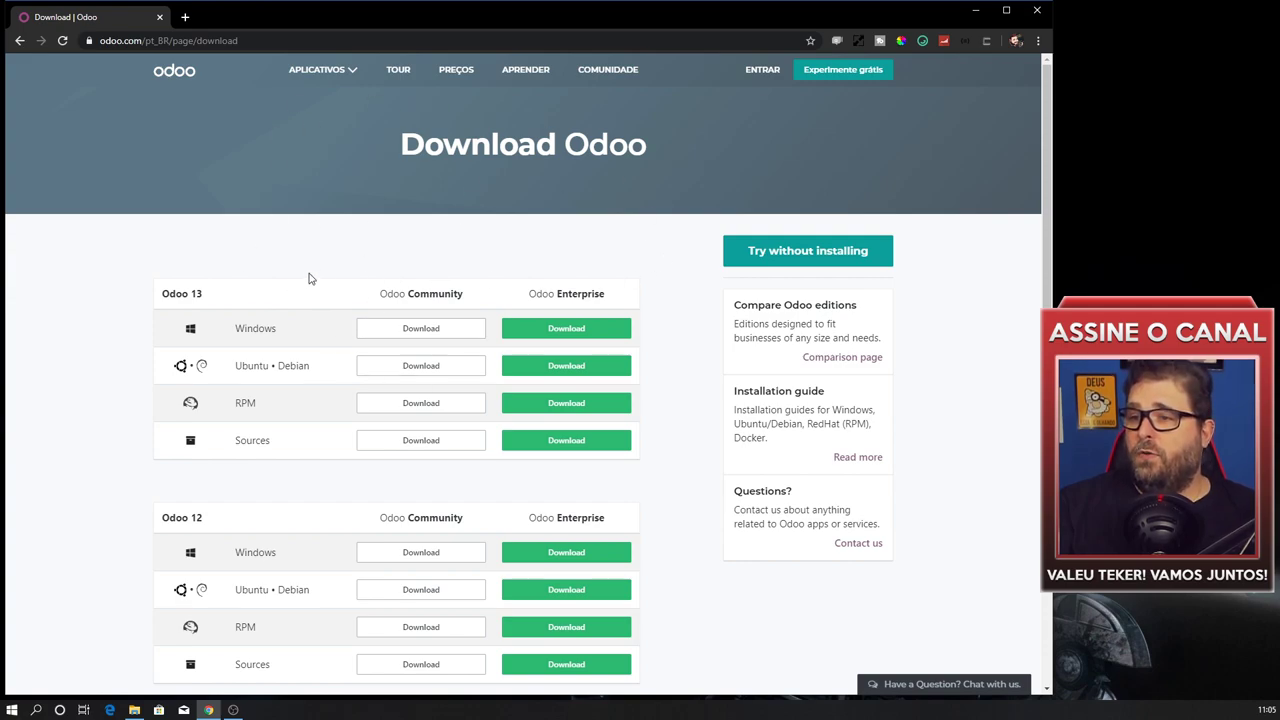
Launch odoo_13.0.latest.exe from Downloads in File Explorer and show its installer language list.
left_click(133, 711)
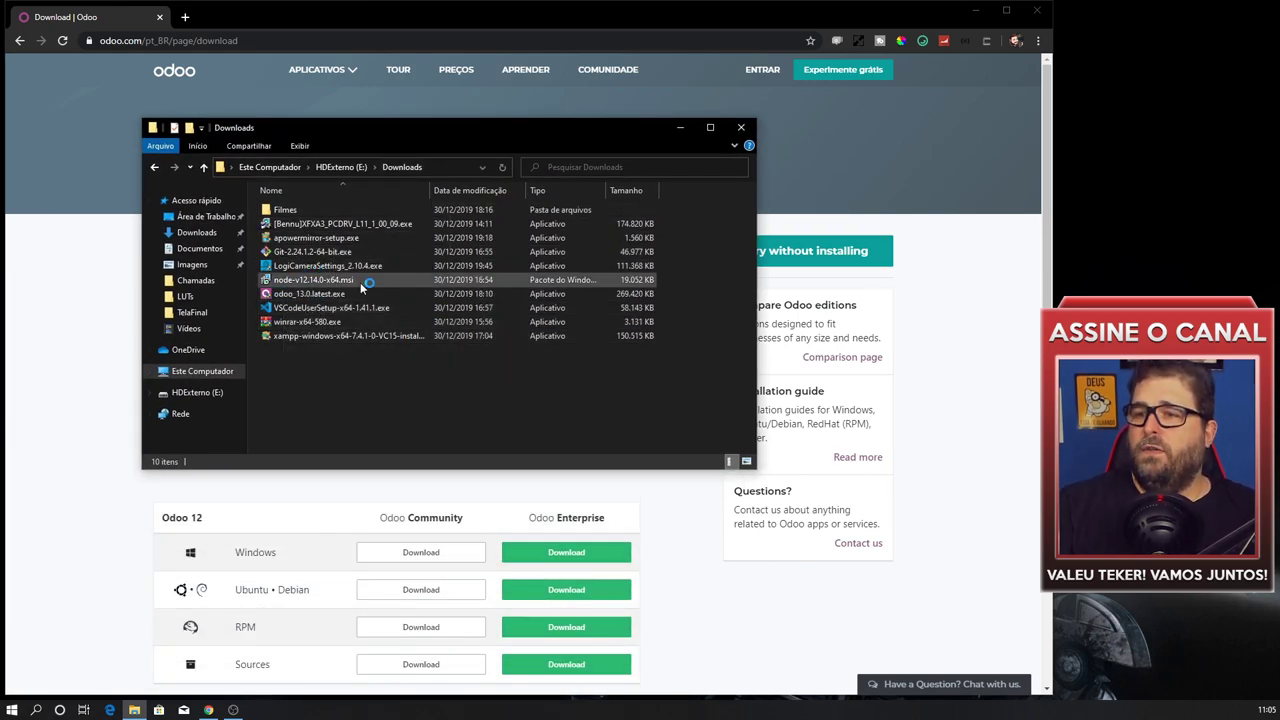
left_click(392, 291)
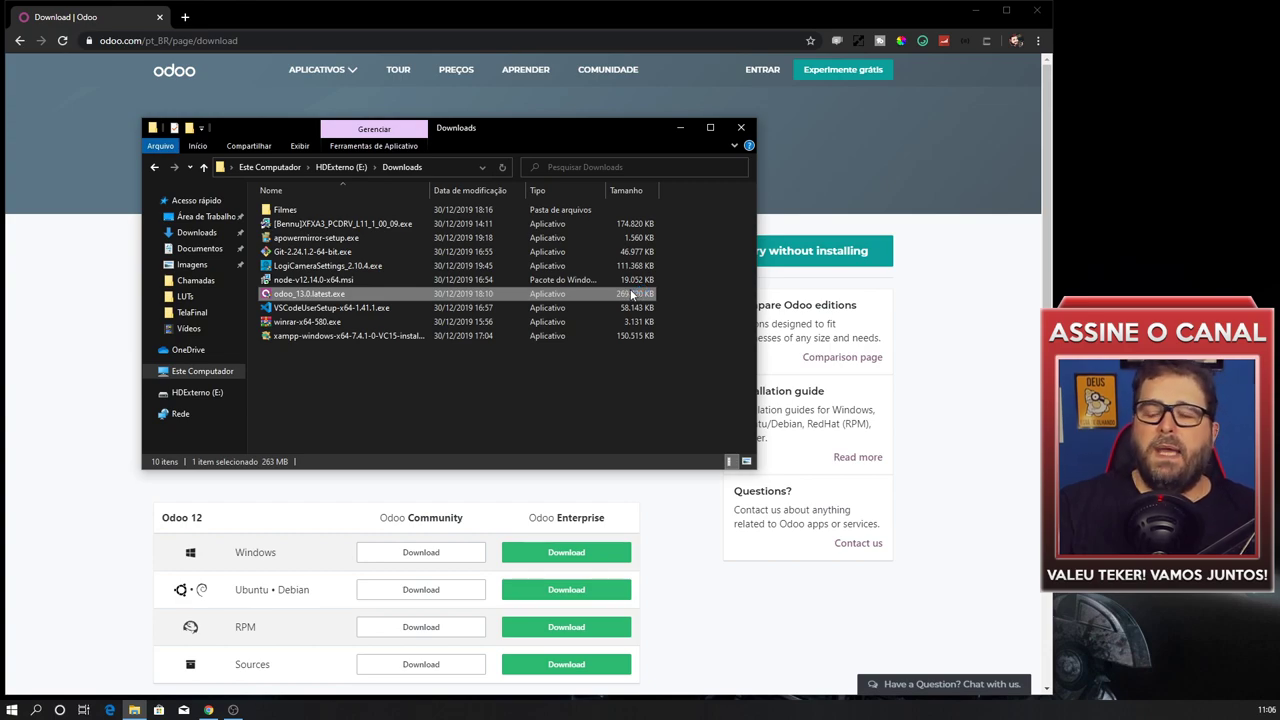
double_click(357, 297)
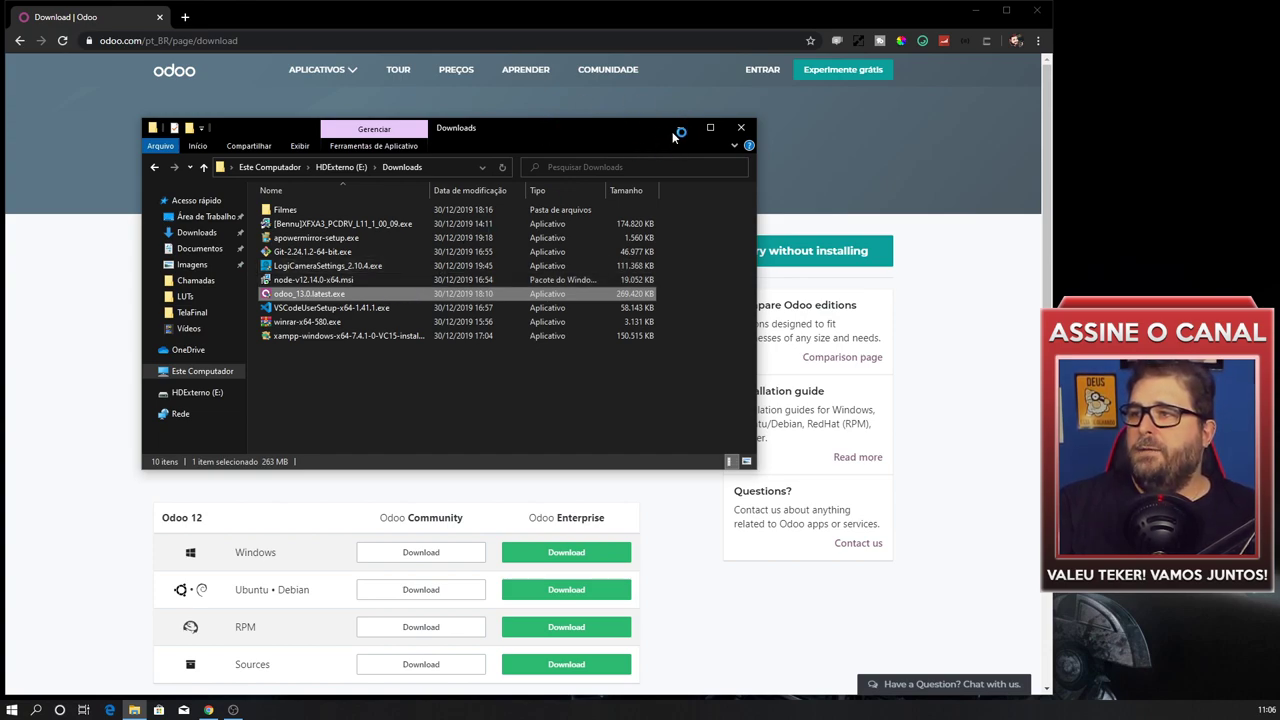
key("super+d")
left_click(370, 228)
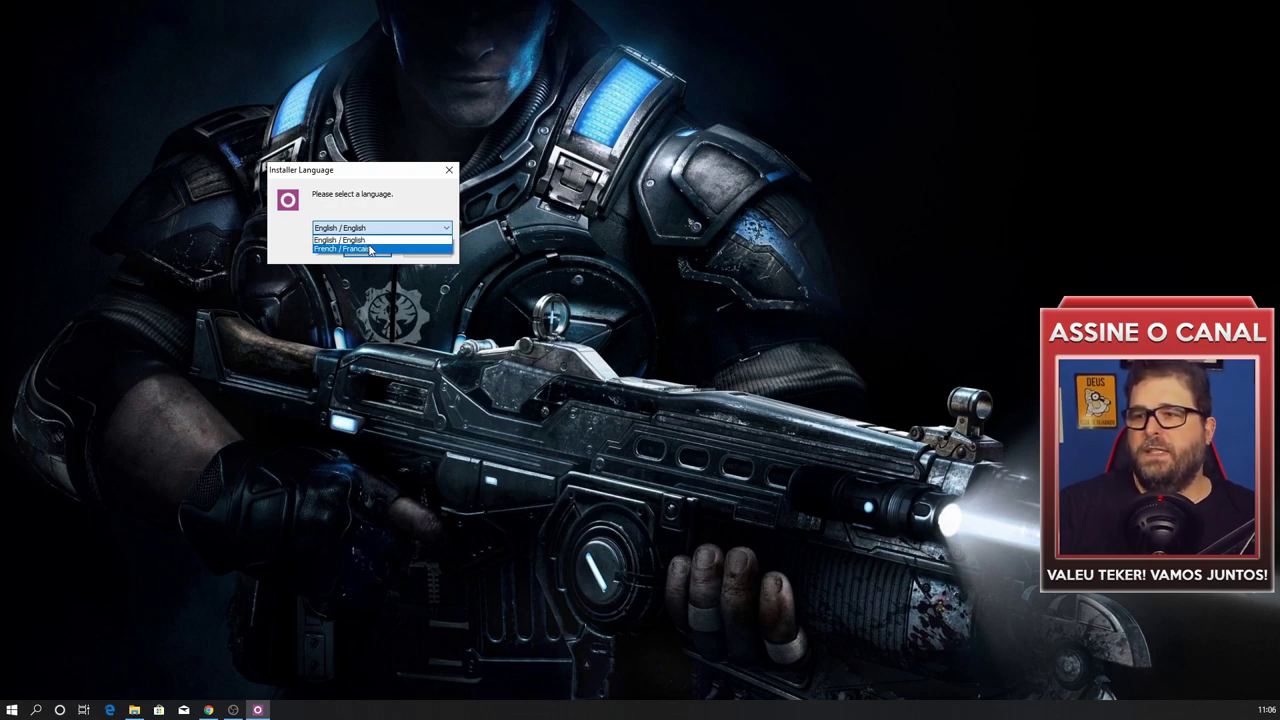
Keep English as the installer language and move the setup window to the upper left.
left_click(376, 240)
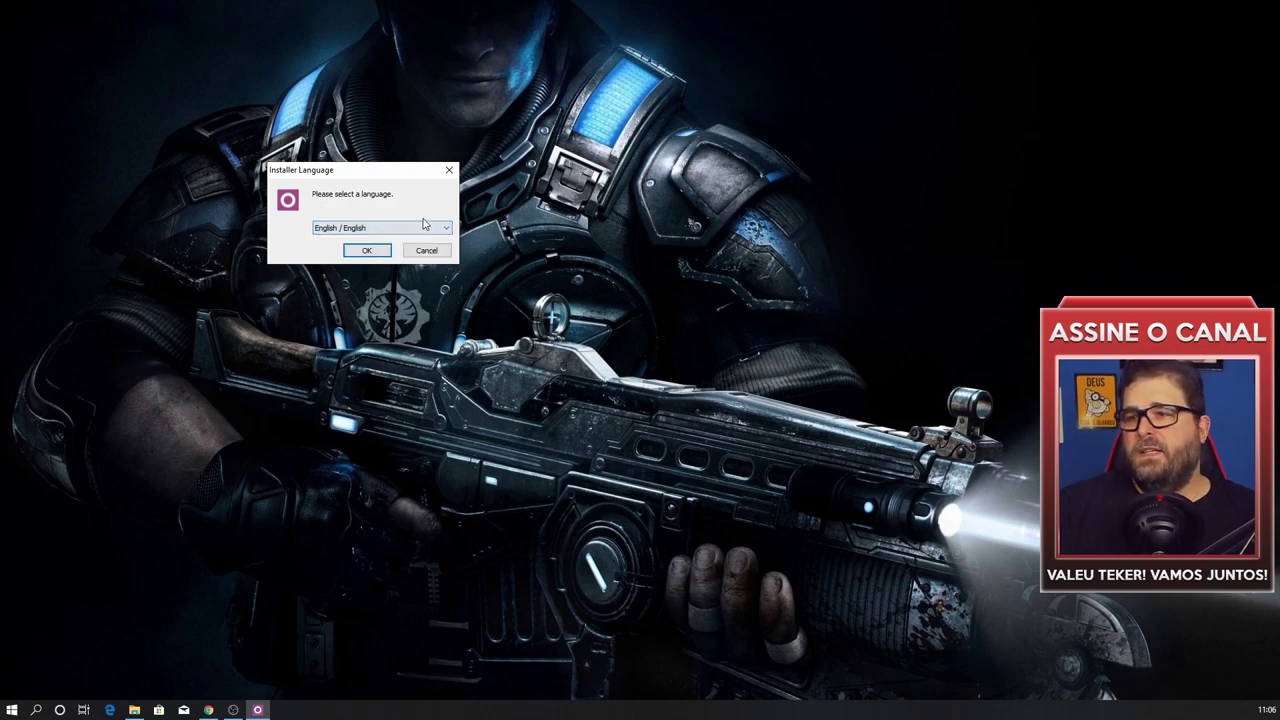
left_click(367, 252)
left_click_drag(300, 346, 214, 151)
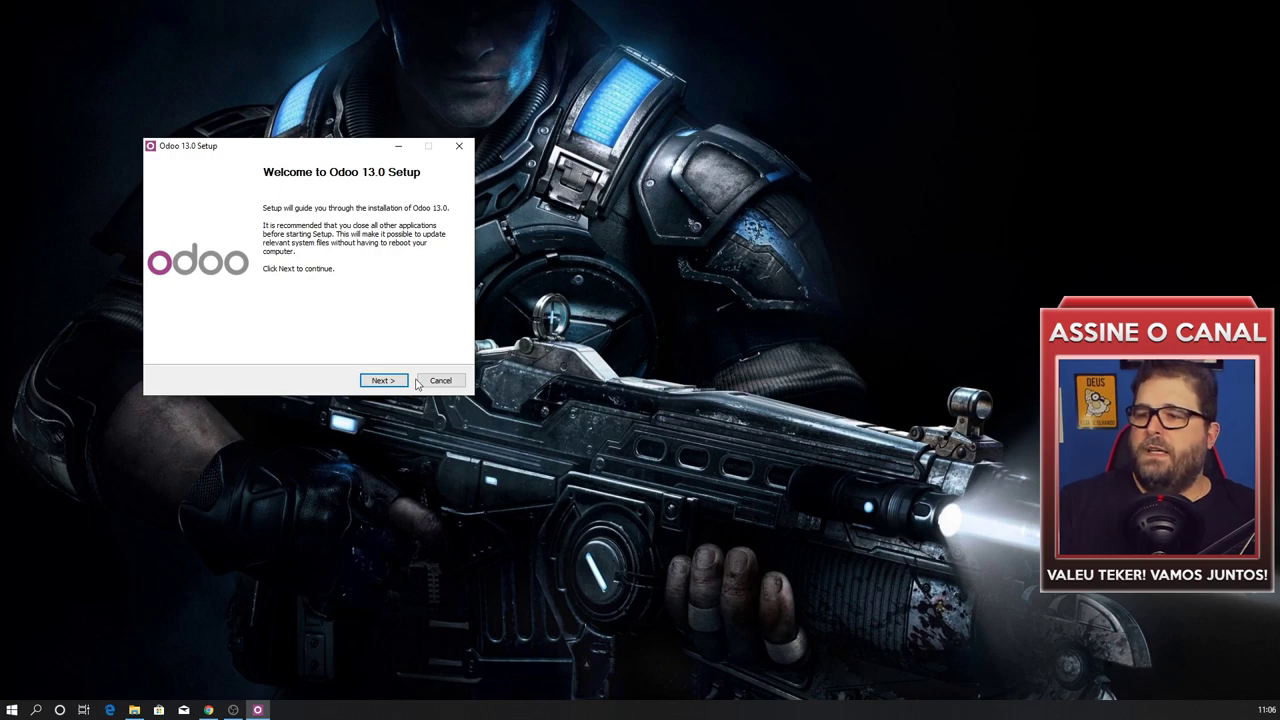
Continue past the welcome page and accept the Odoo license agreement.
left_click(375, 383)
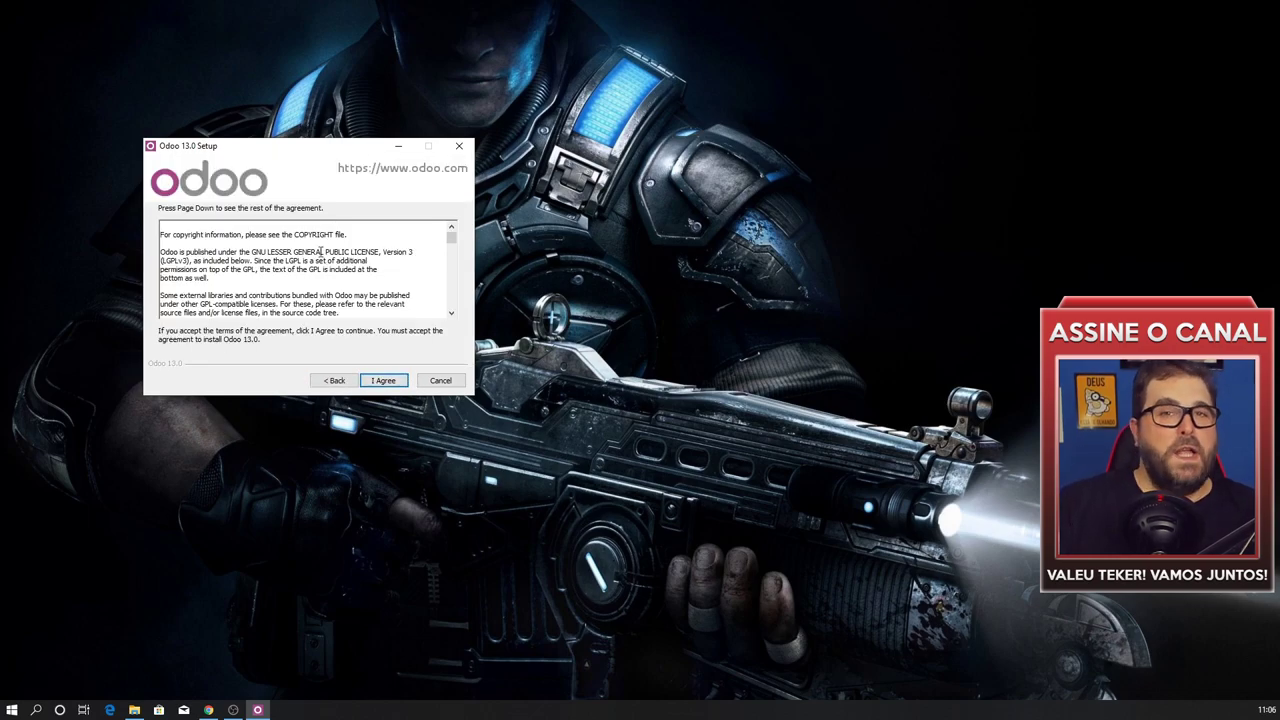
scroll(396, 276, "down", 10)
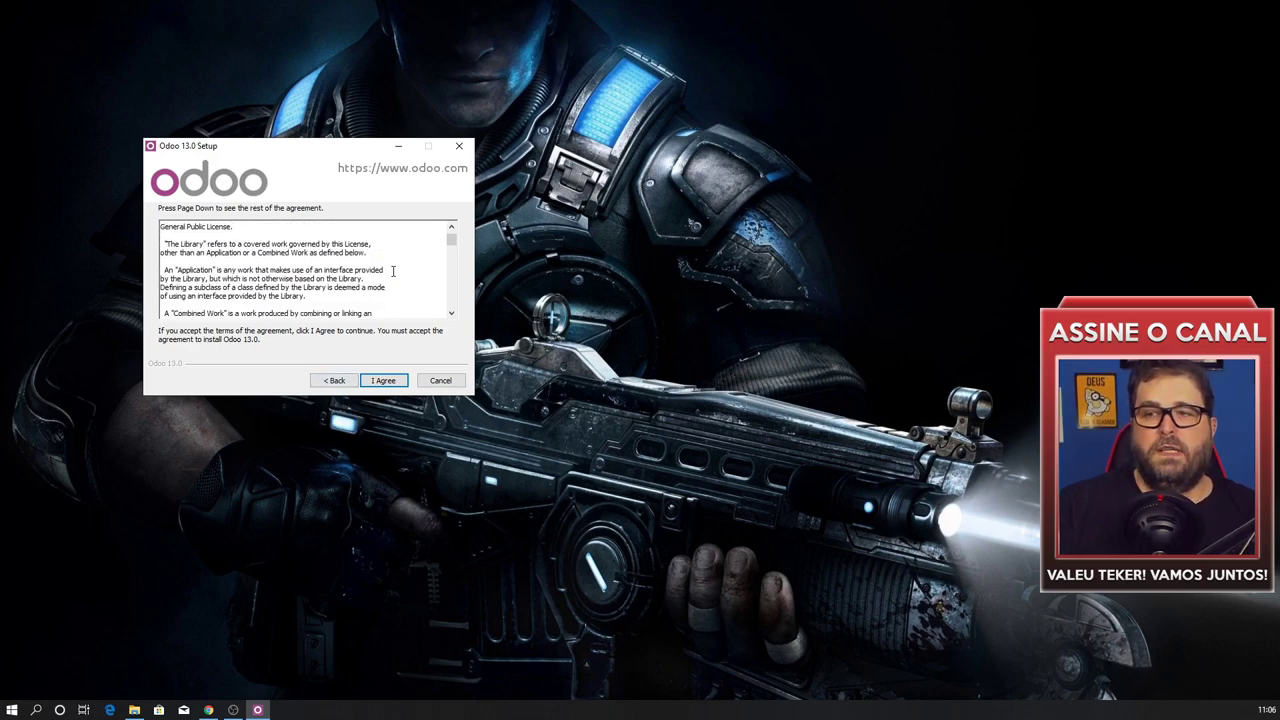
scroll(380, 240, "down", 10)
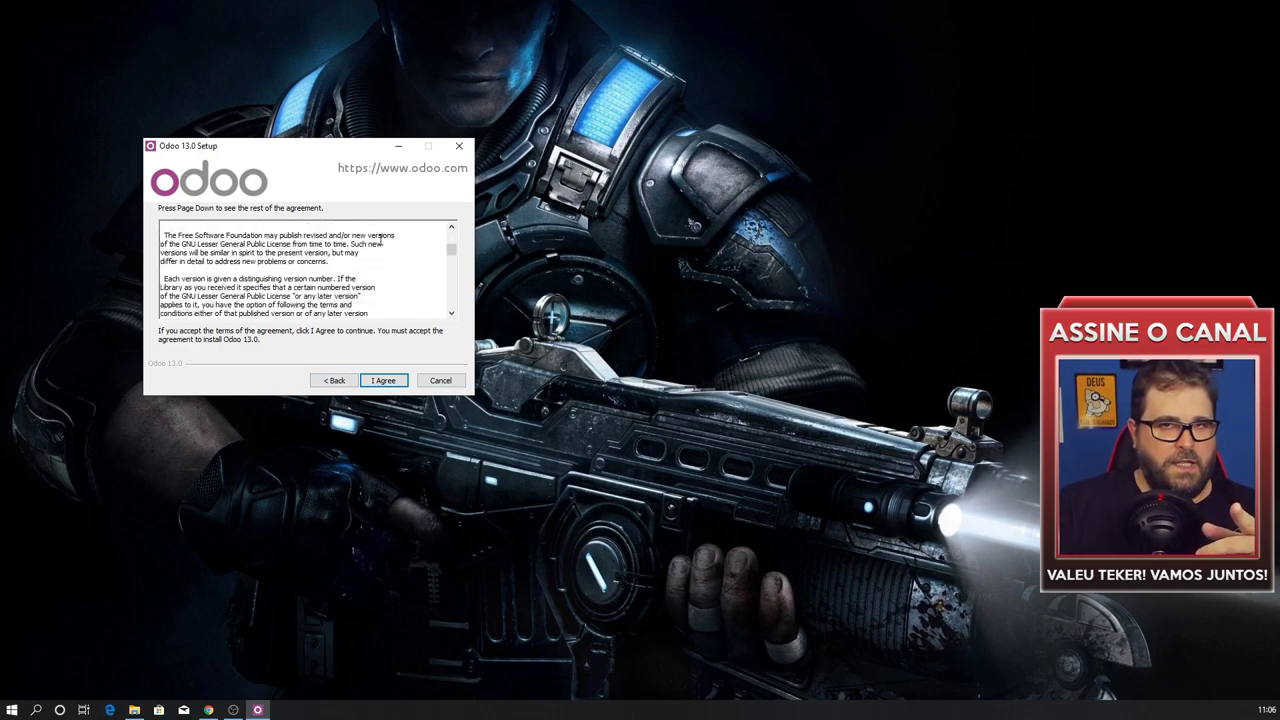
left_click(385, 381)
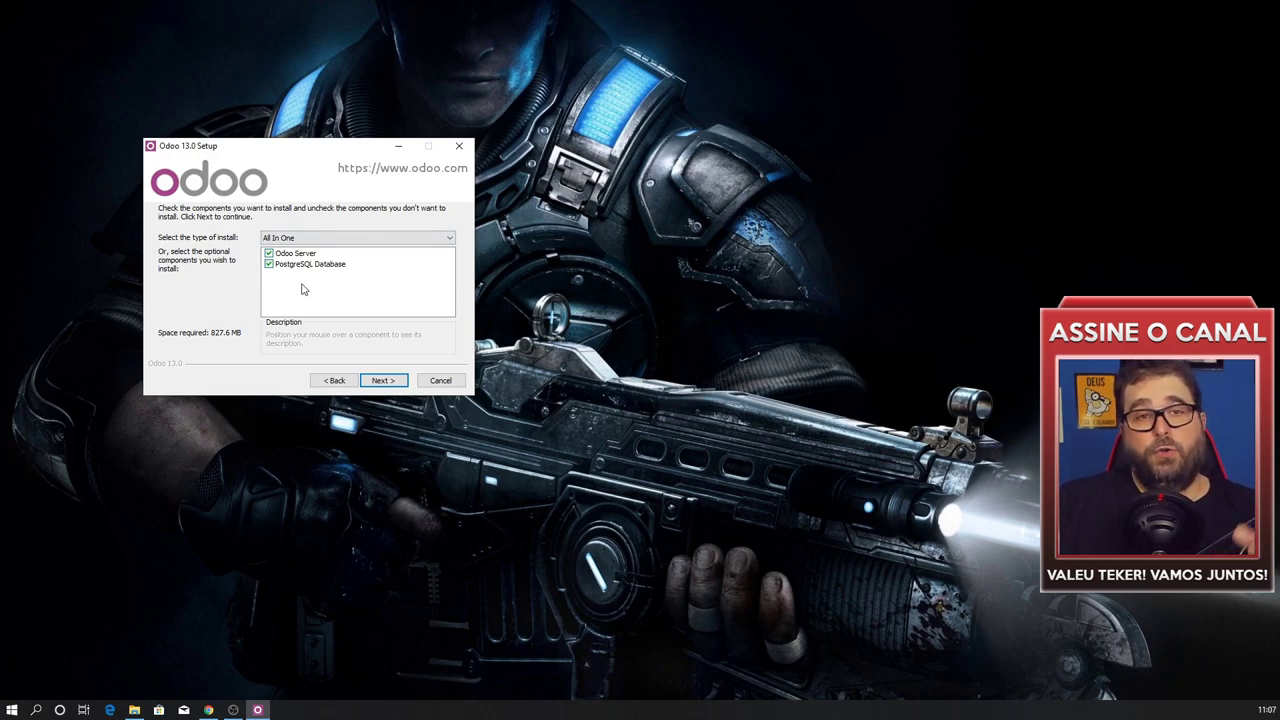
Install Odoo Server and PostgreSQL with default connection settings into the default Program Files folder.
left_click(384, 381)
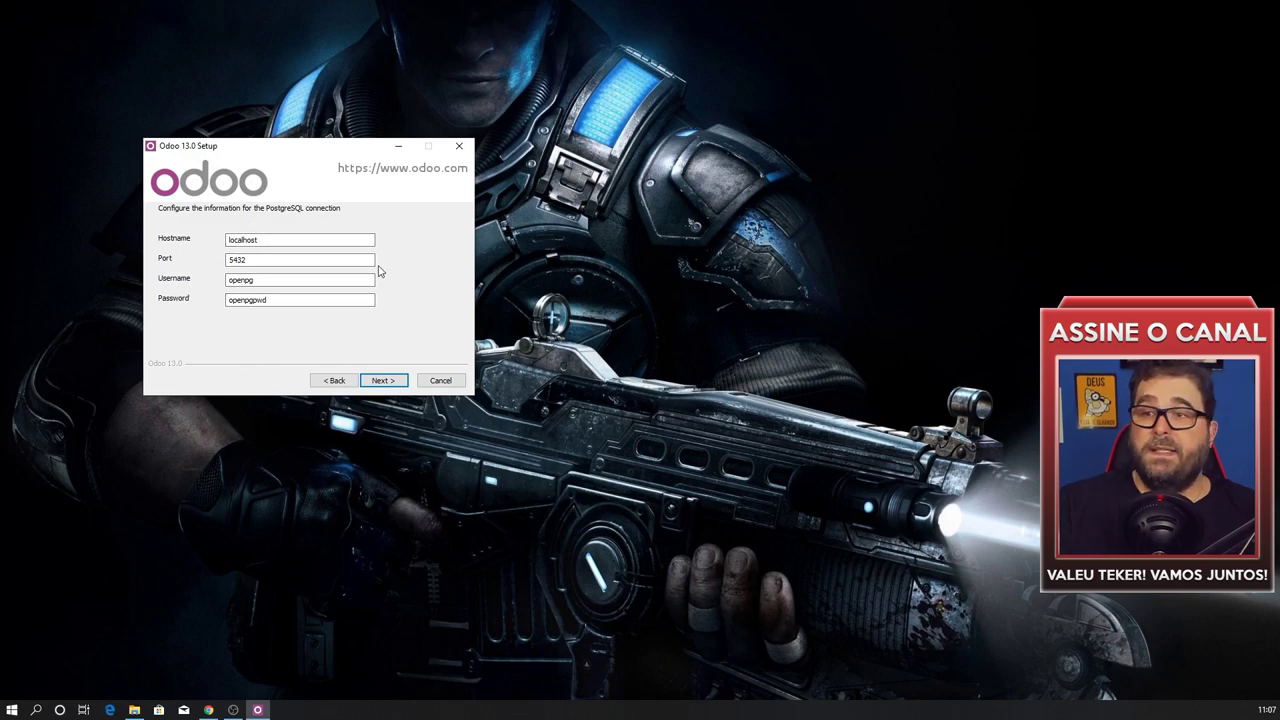
left_click(384, 380)
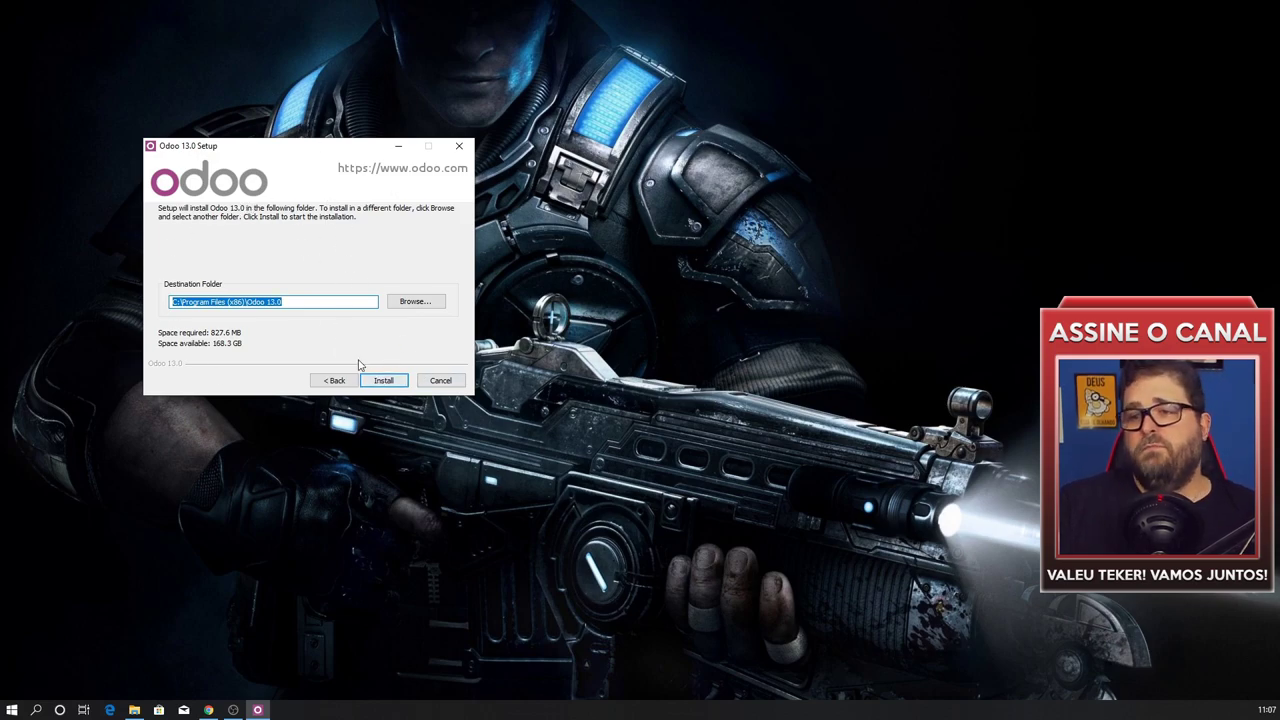
left_click(386, 380)
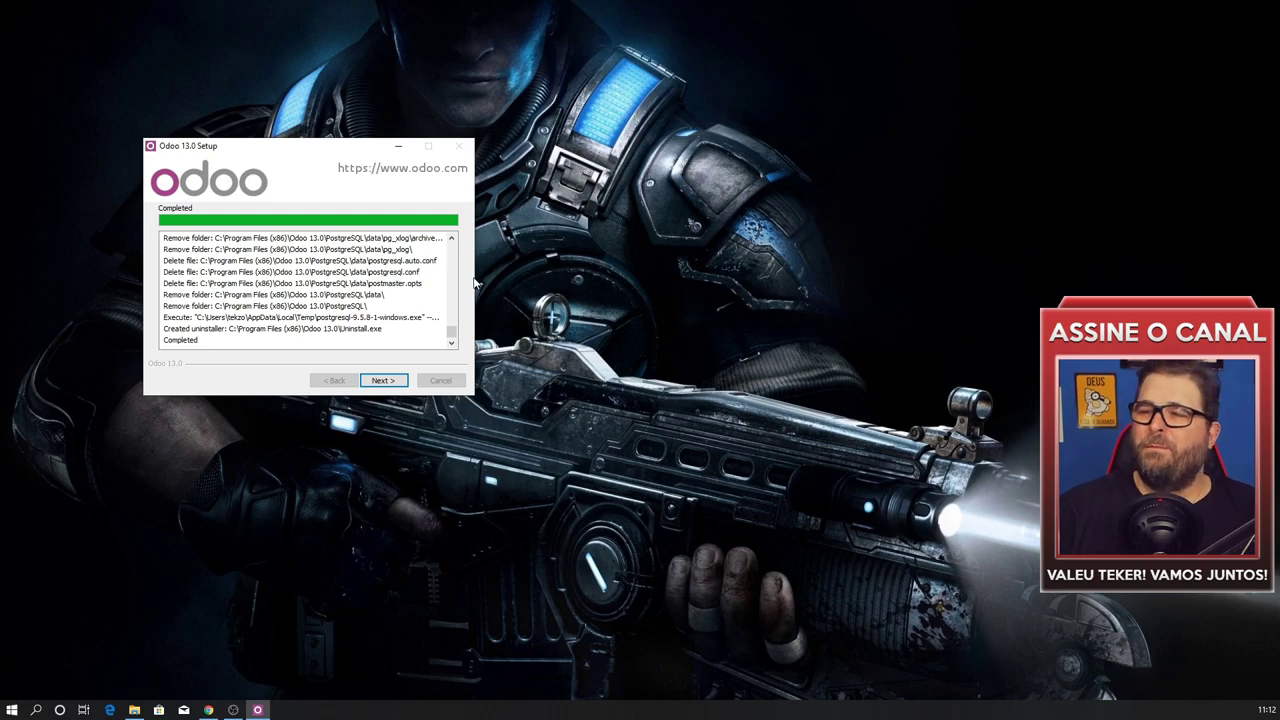
Finish setup with Start Odoo checked, opening localhost:8069 in the browser.
left_click(383, 380)
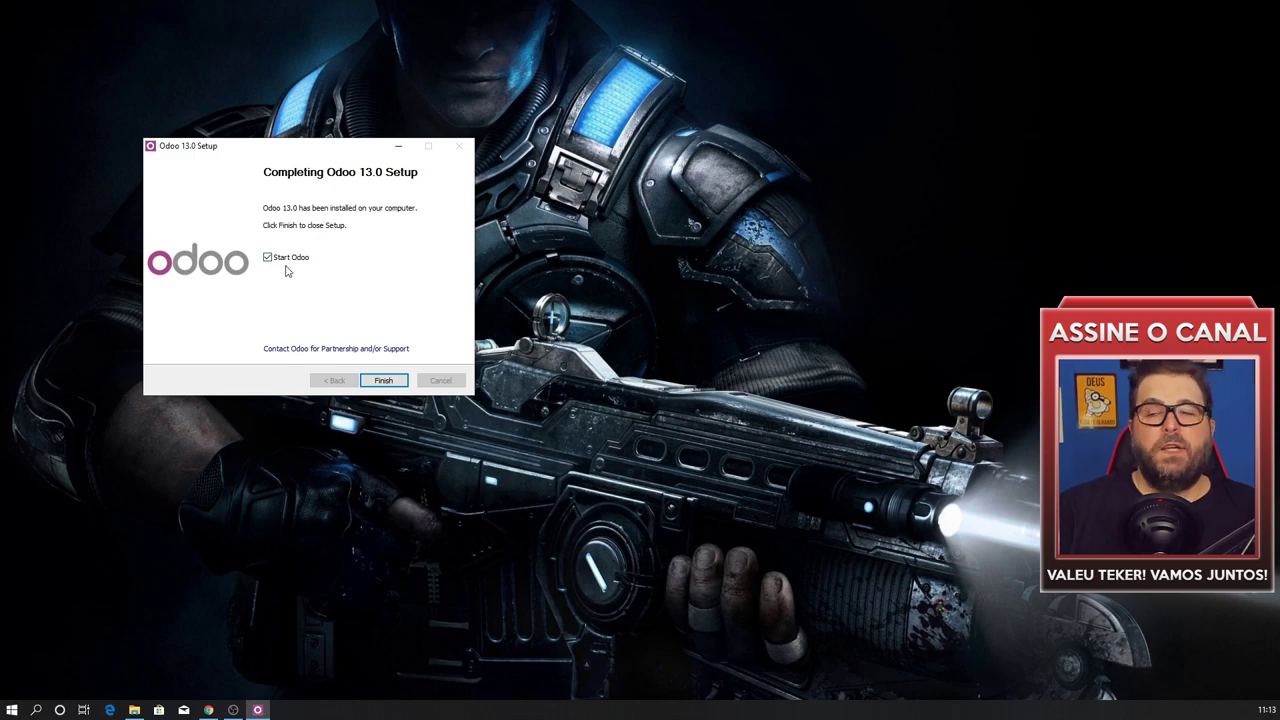
left_click(383, 380)
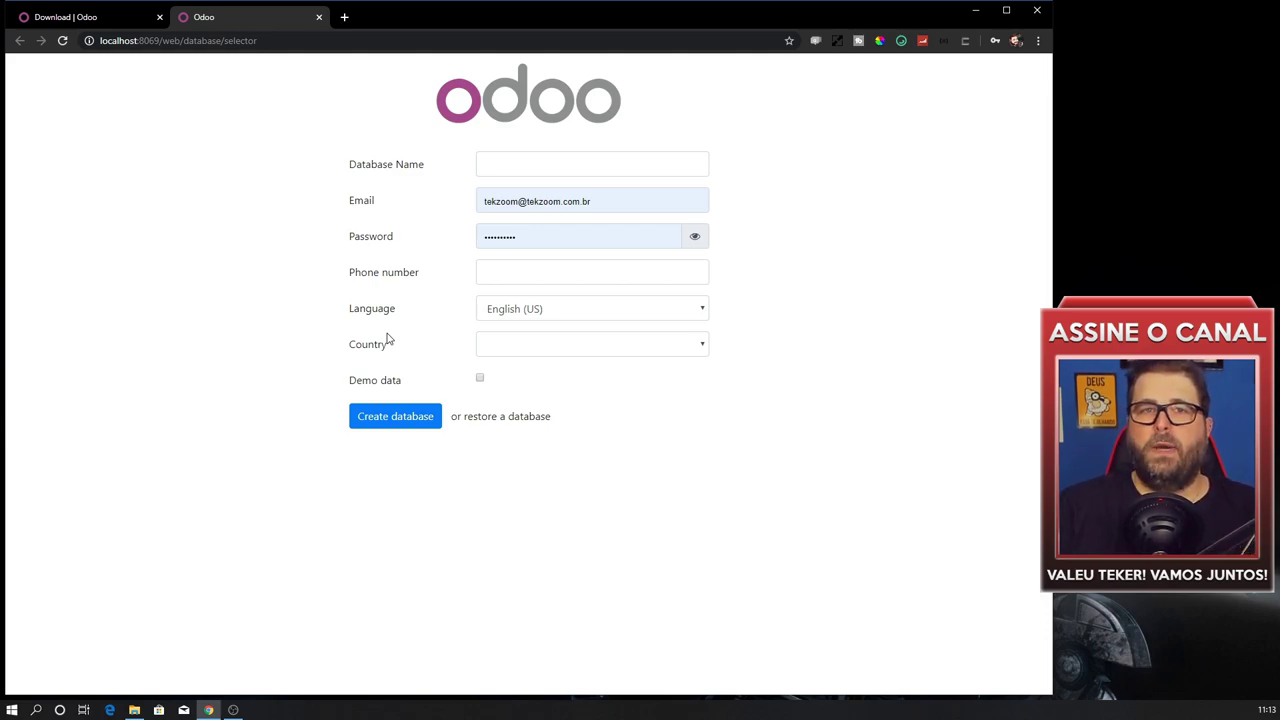
Name the new database 'tekzoom' and replace the prefilled password.
left_click(514, 165)
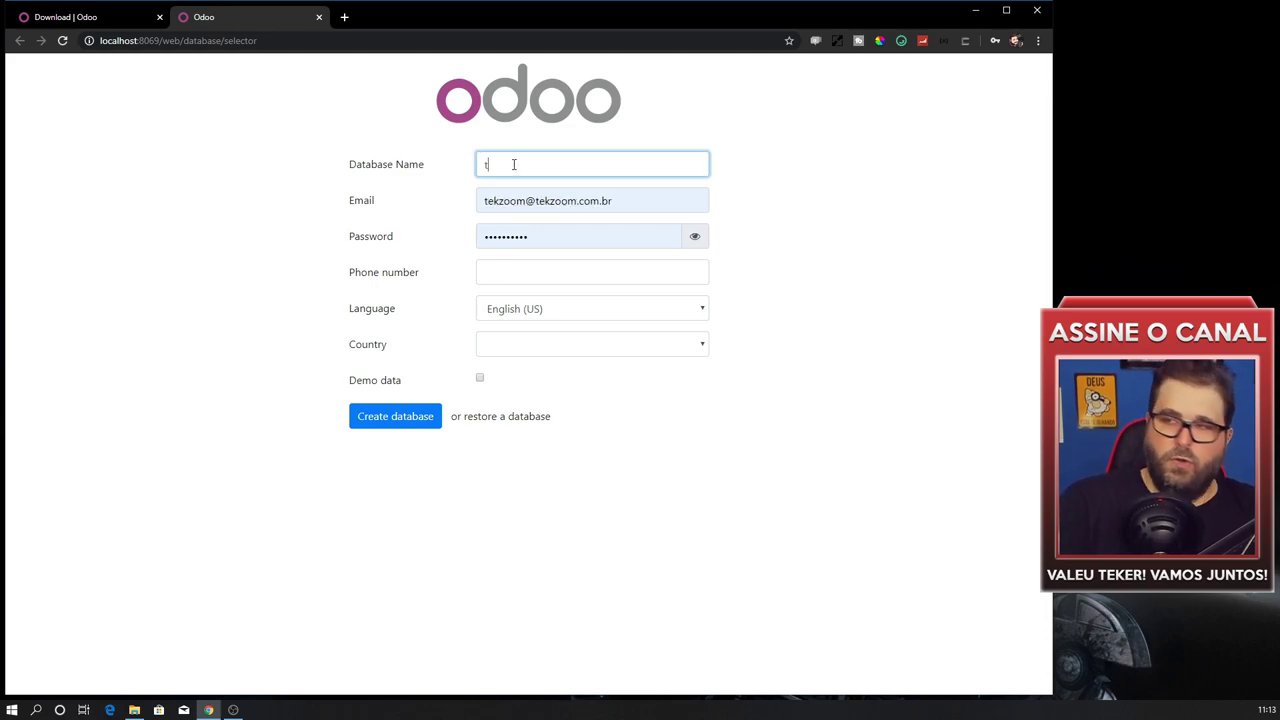
type("tekzoom")
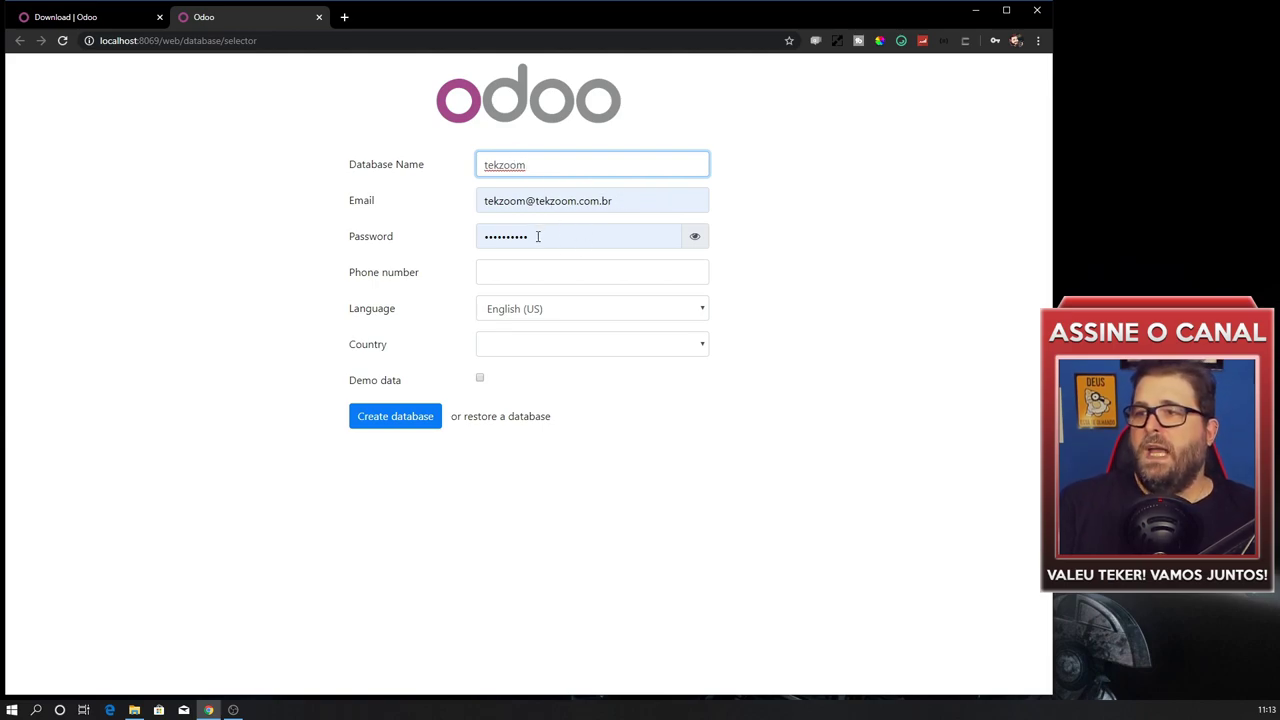
left_click(537, 236)
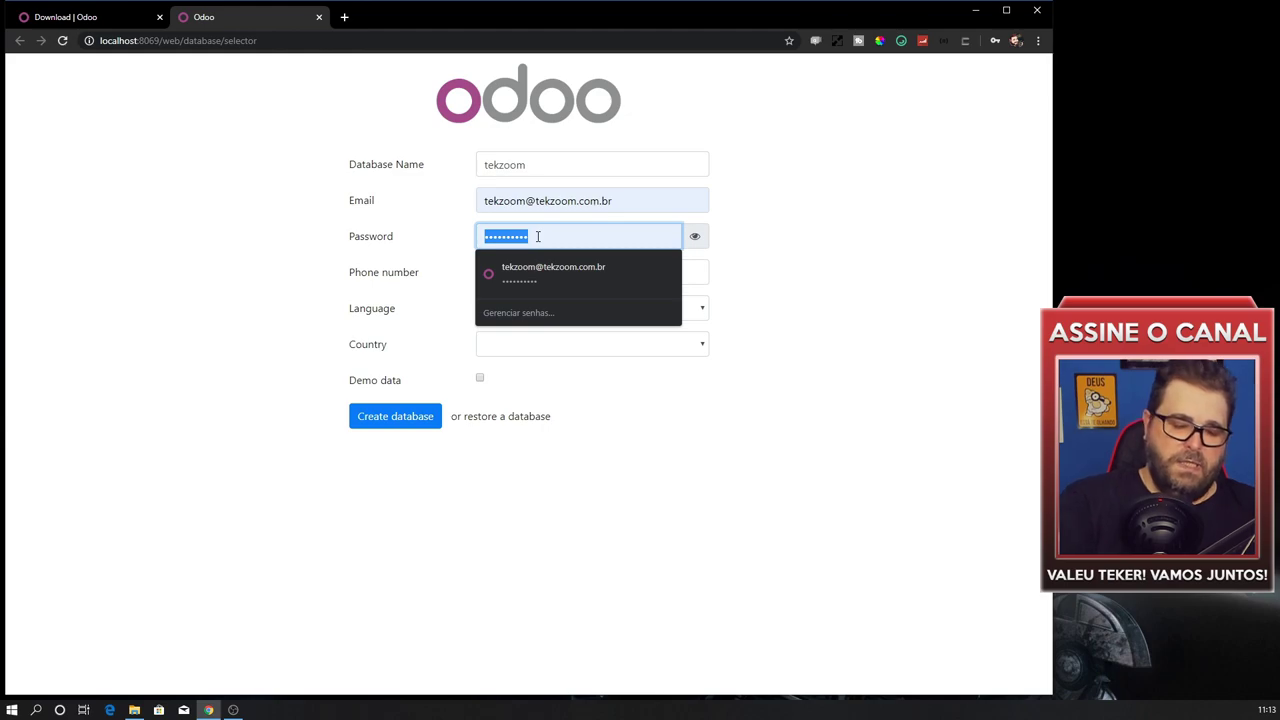
type("adm")
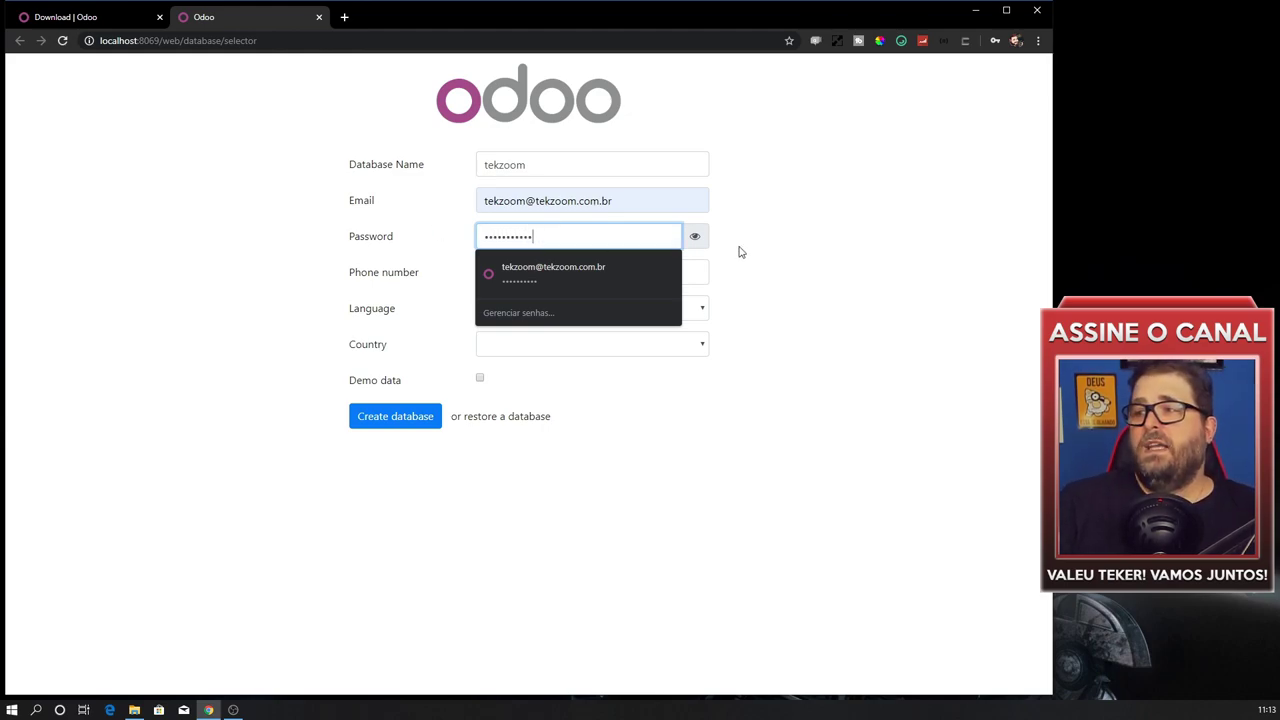
left_click(740, 251)
left_click(696, 238)
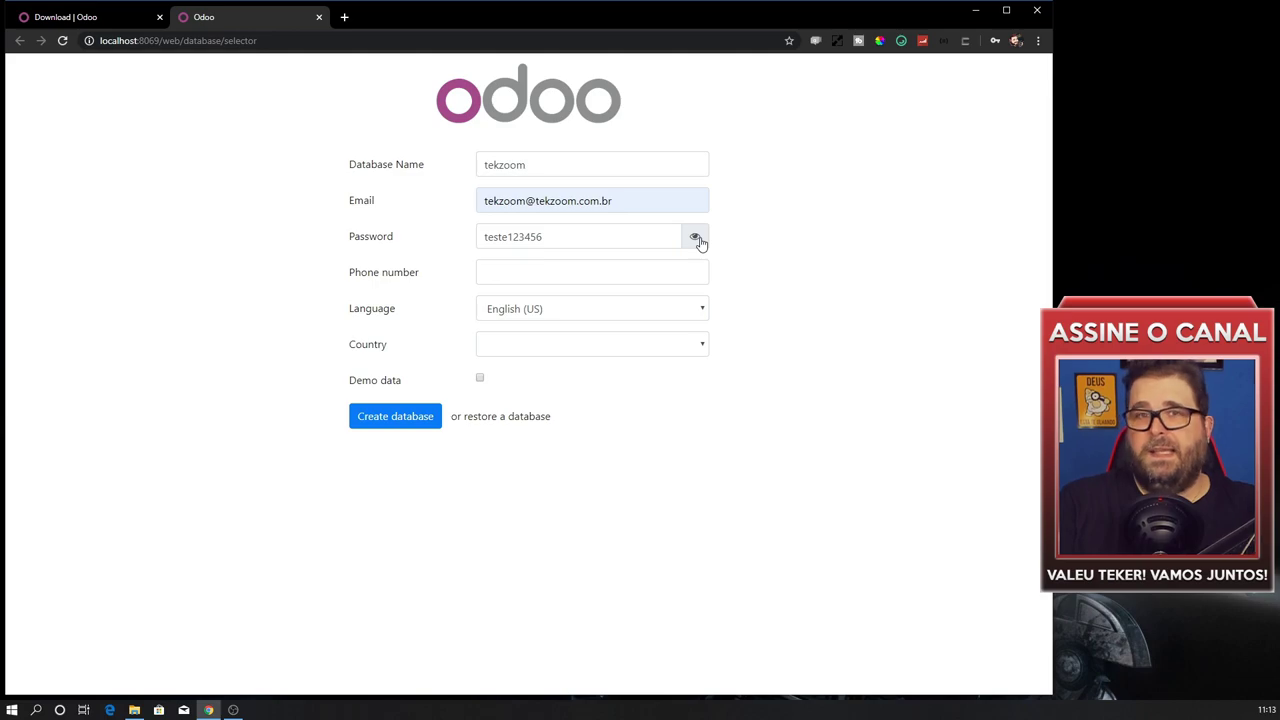
left_click(696, 238)
left_click(515, 270)
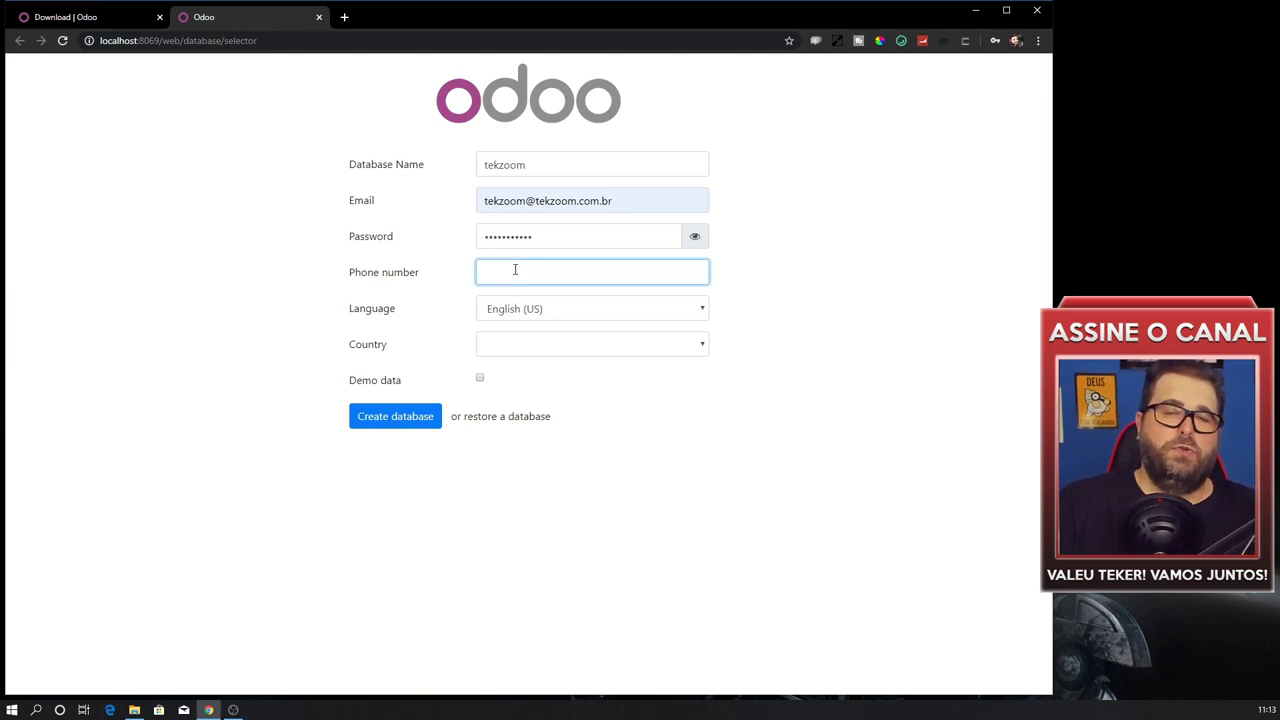
Choose Portuguese (BR) and Brazil, keep demo data, and create the database.
left_click(546, 313)
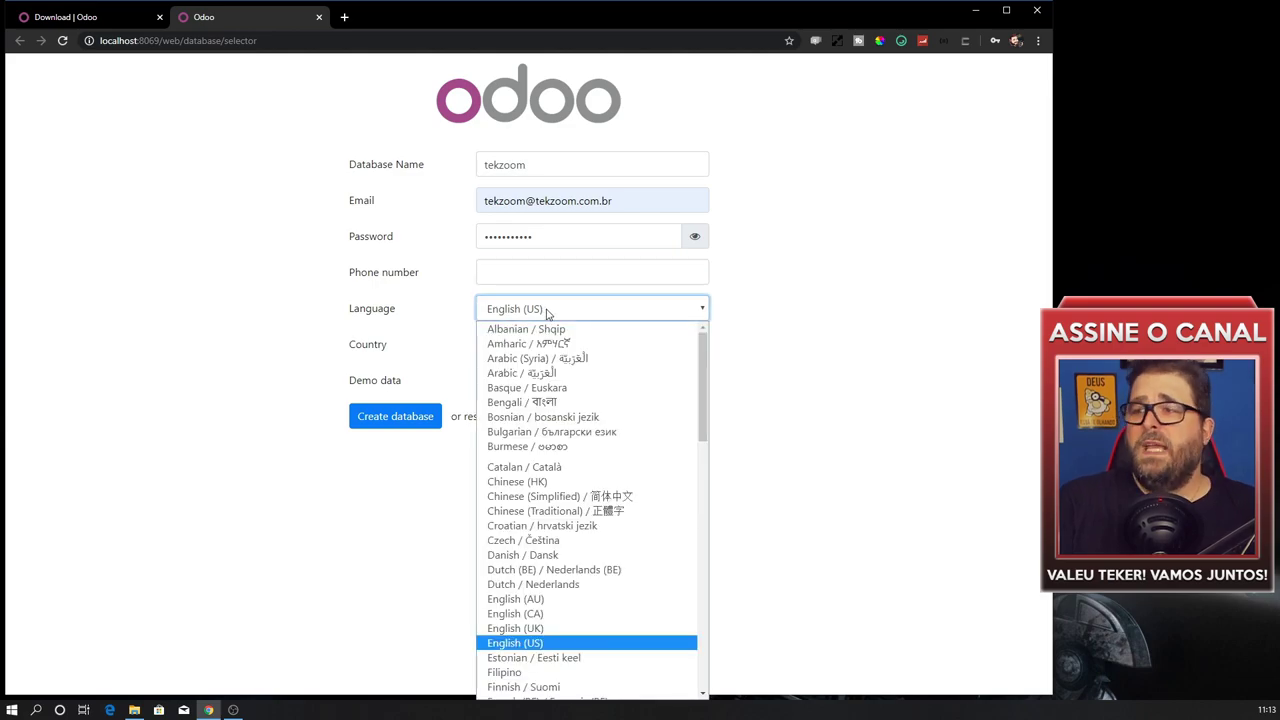
left_click(548, 313)
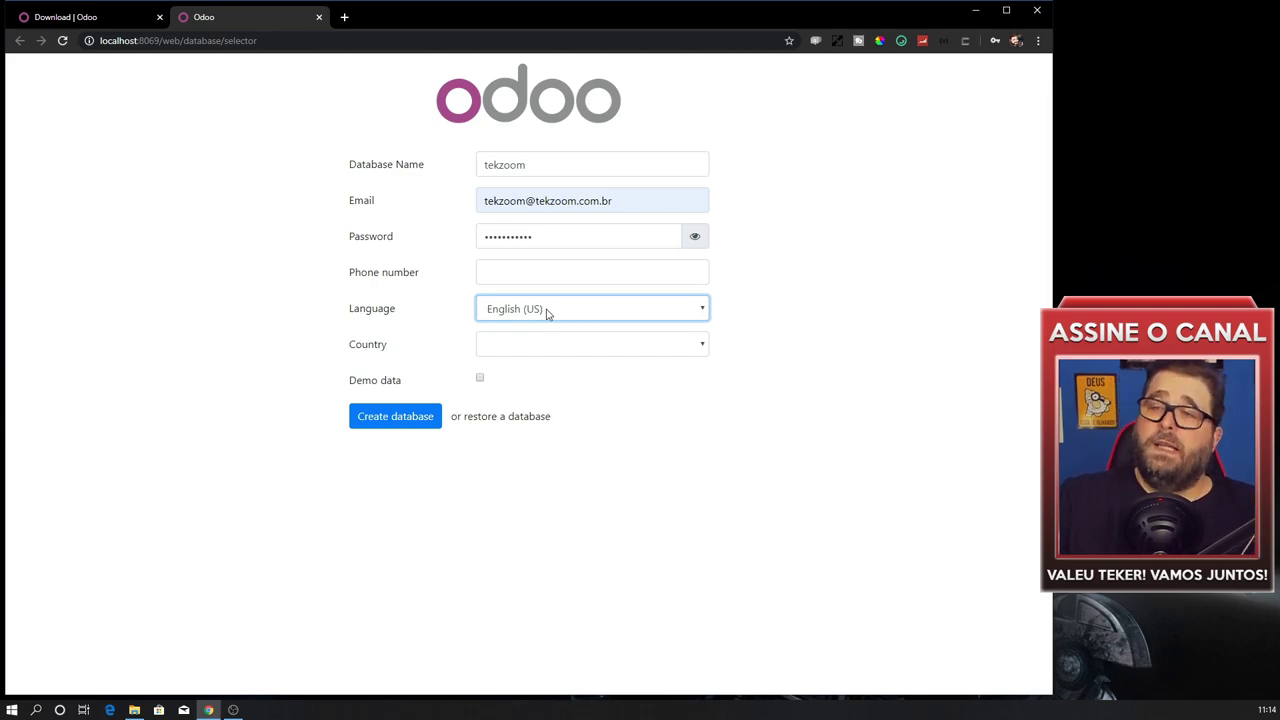
left_click(547, 313)
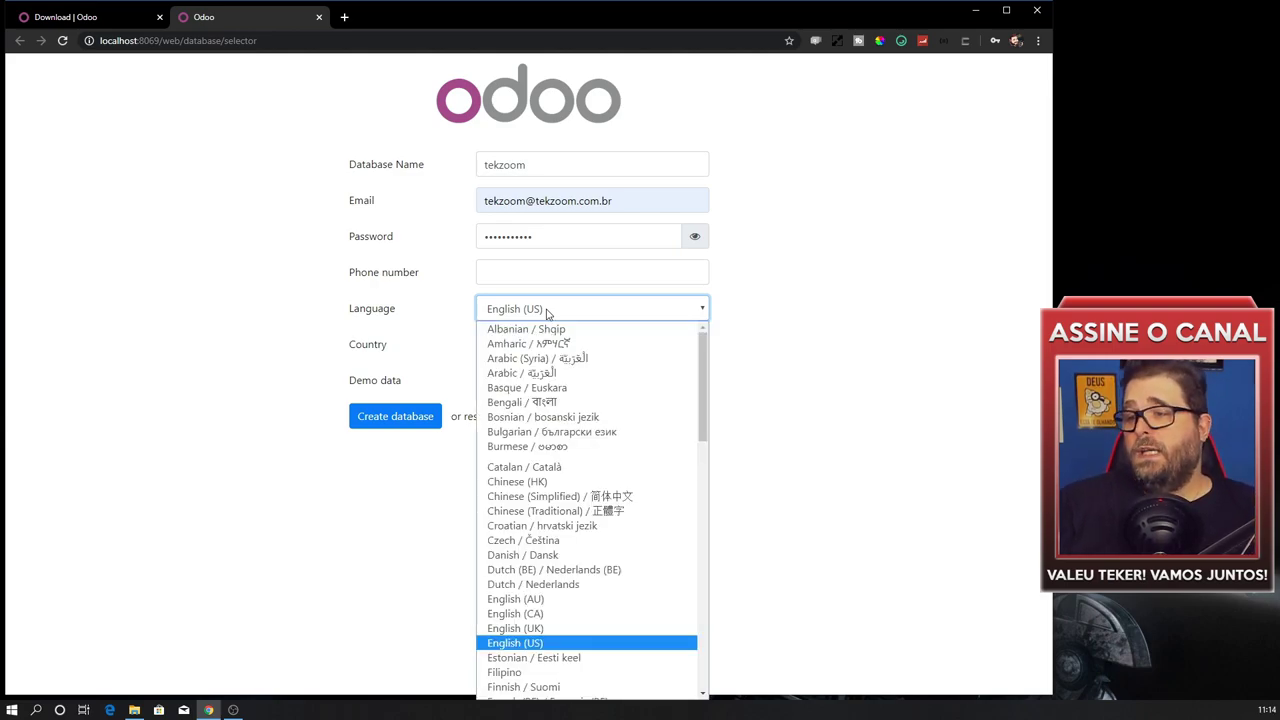
scroll(591, 452, "down", 10)
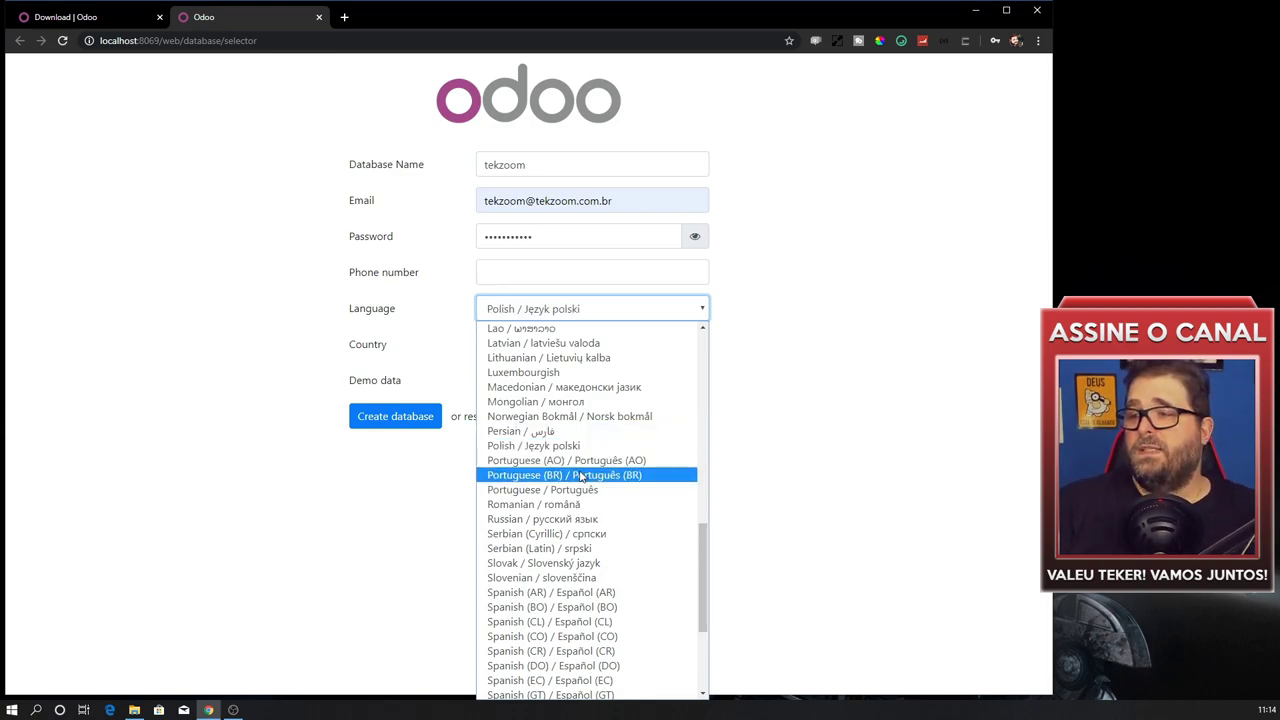
left_click(580, 476)
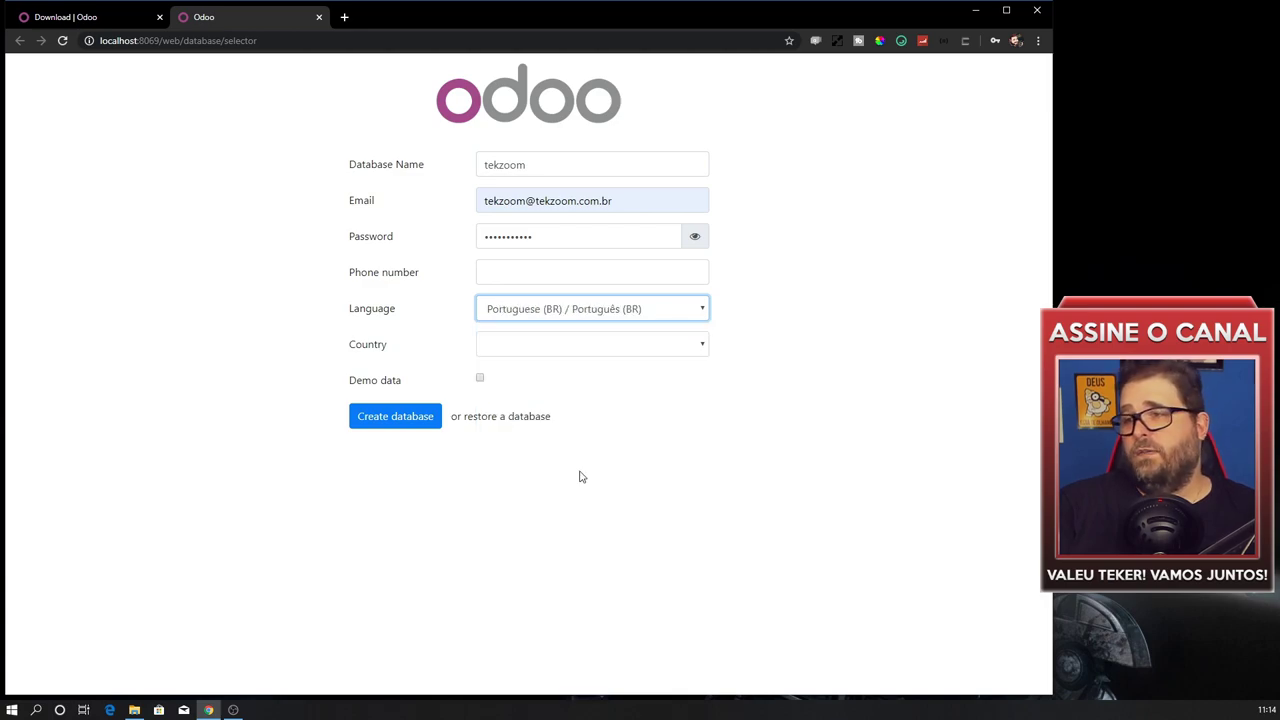
left_click(575, 353)
type("br")
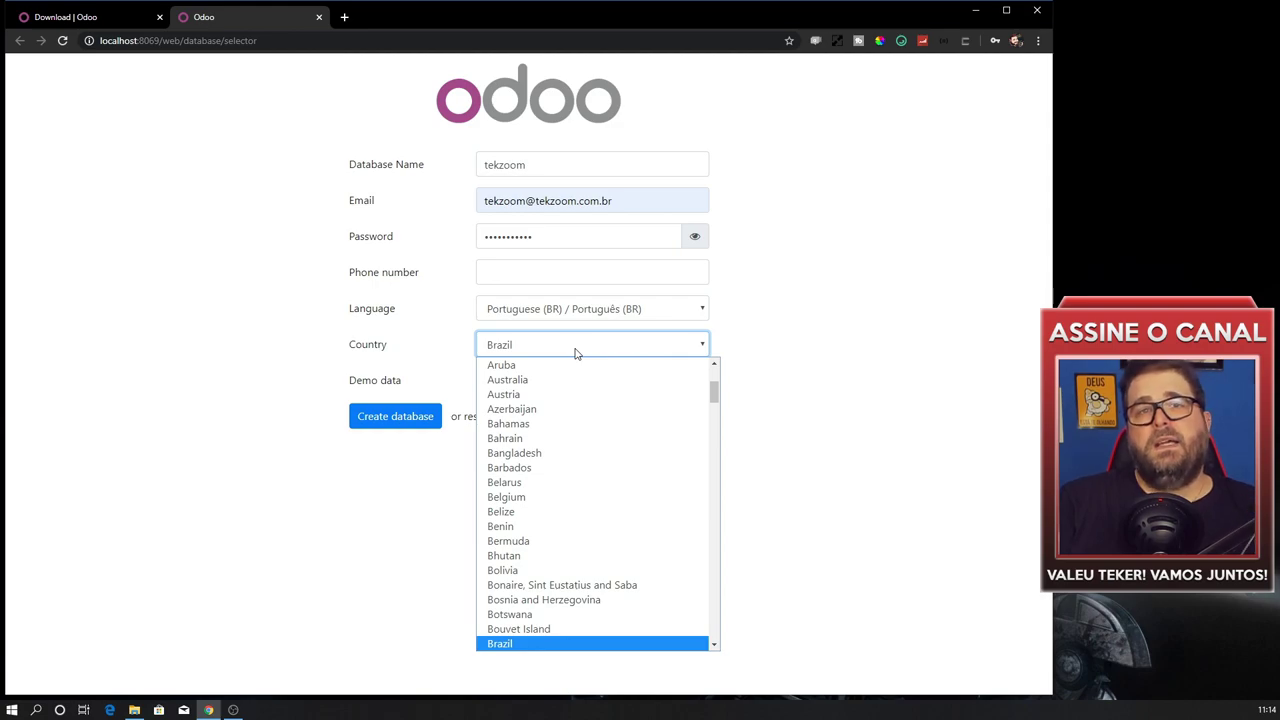
scroll(572, 479, "up", 1)
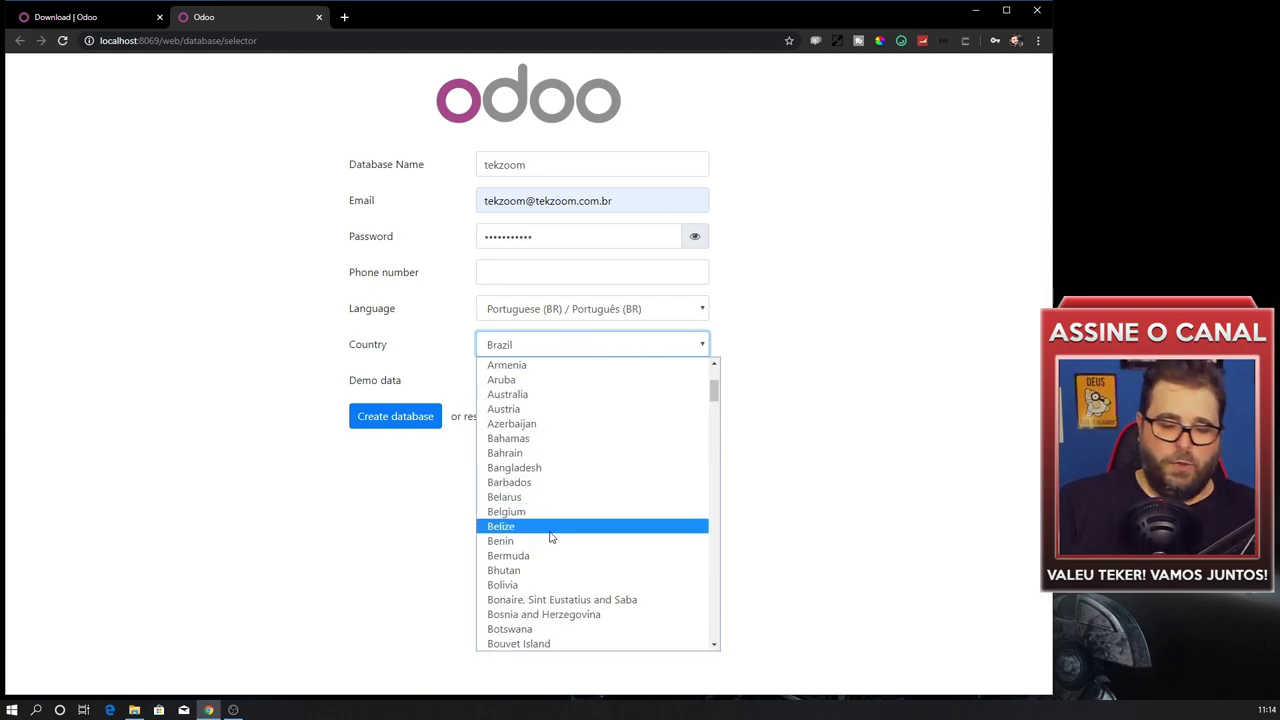
left_click(537, 644)
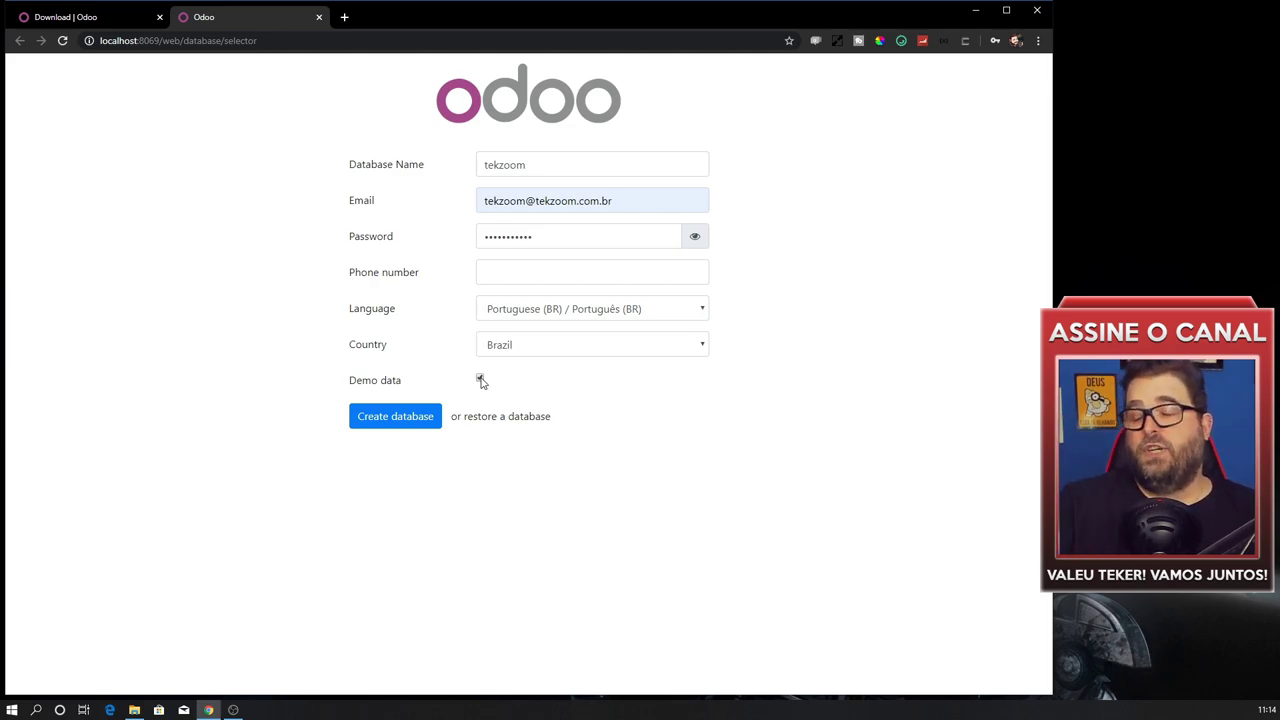
left_click(387, 425)
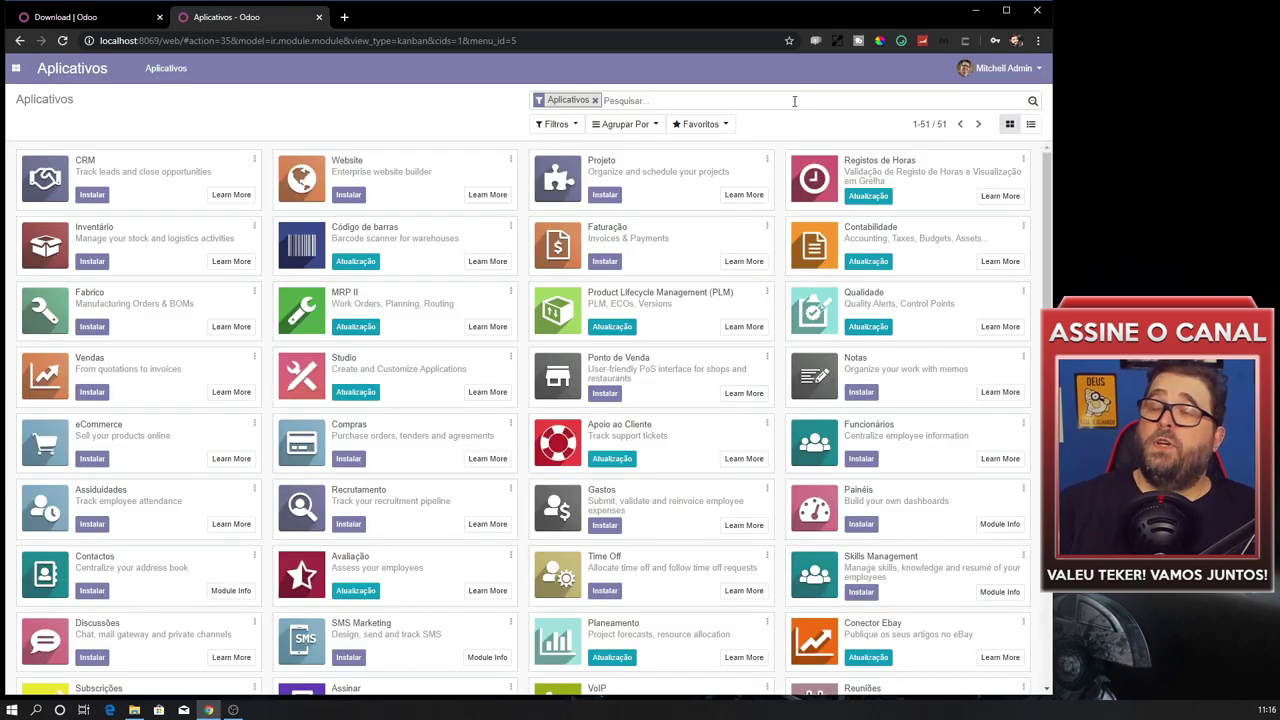
Visit Configurações from the app menu, then return to the Aplicativos list.
left_click(17, 68)
left_click(33, 116)
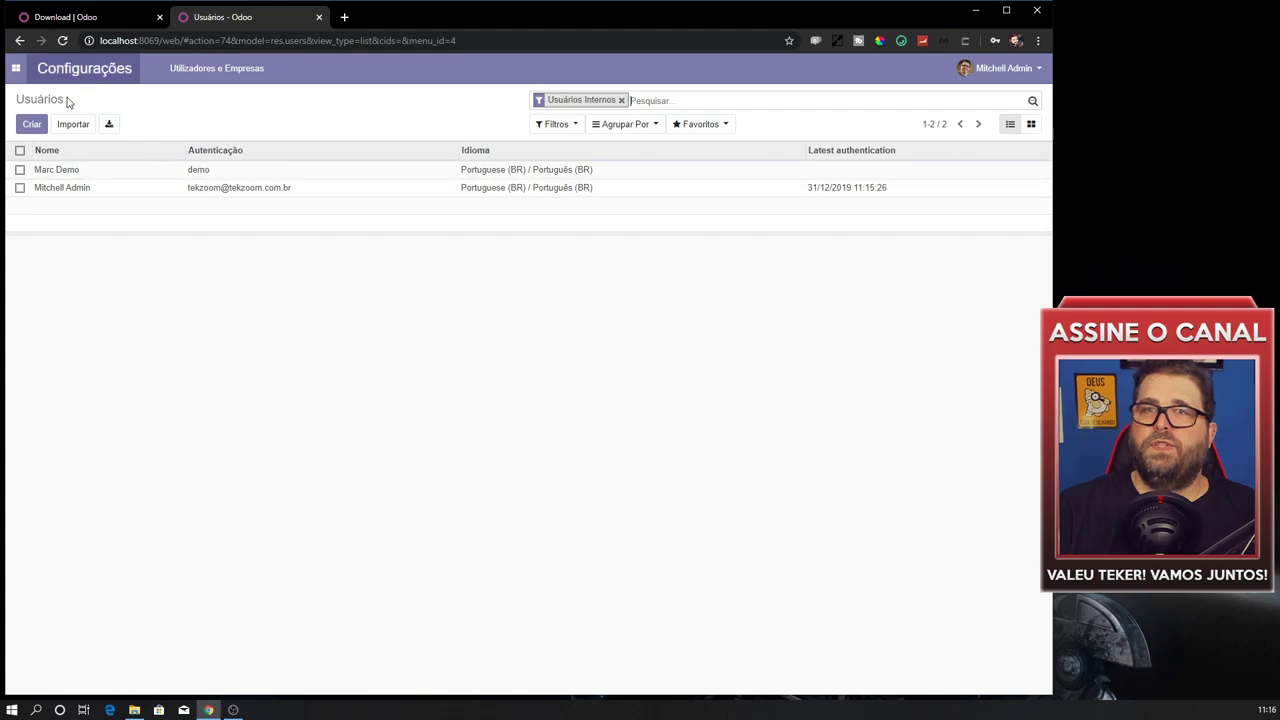
left_click(16, 68)
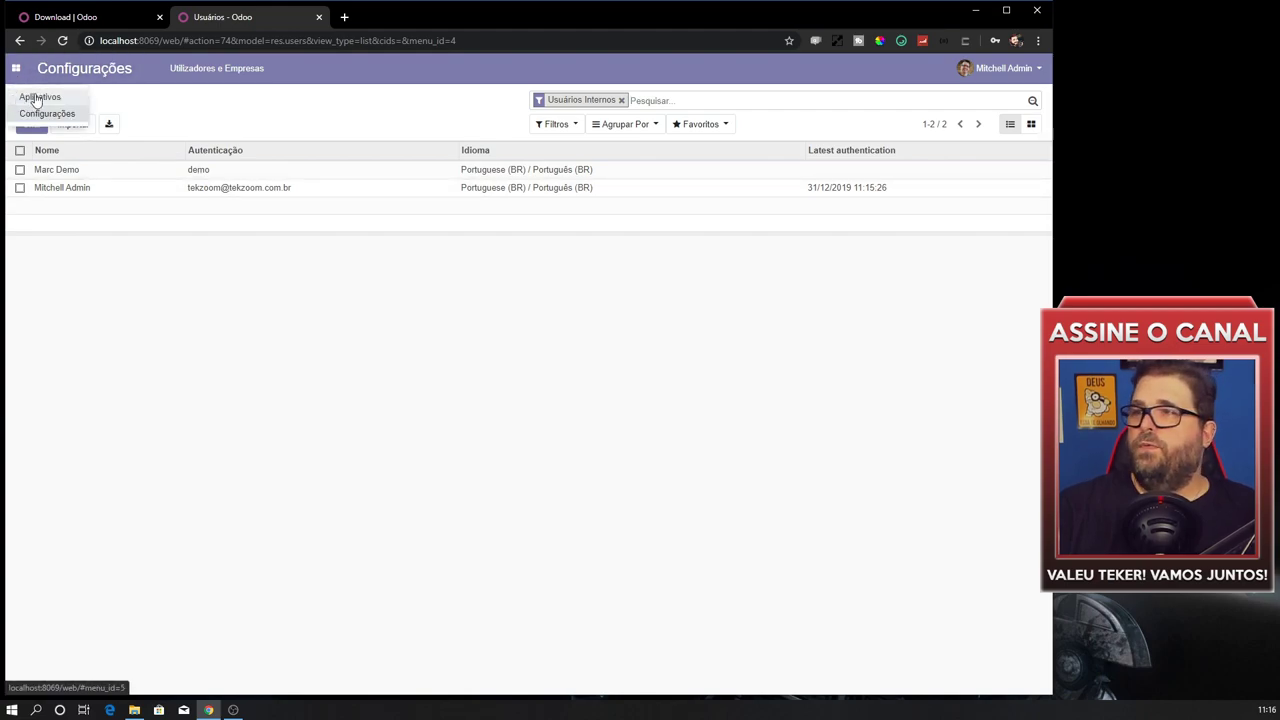
left_click(37, 98)
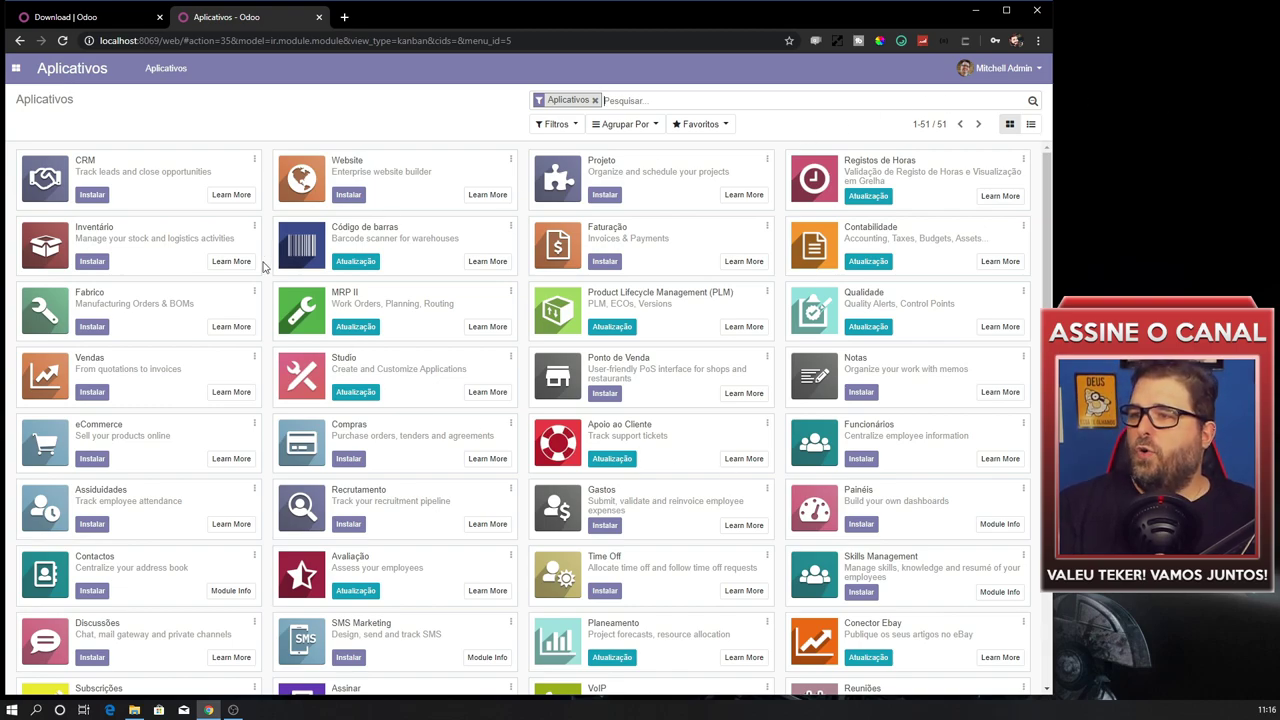
Check the Enterprise vs Community editions page in the other tab, then return to Aplicativos.
scroll(469, 467, "down", 1)
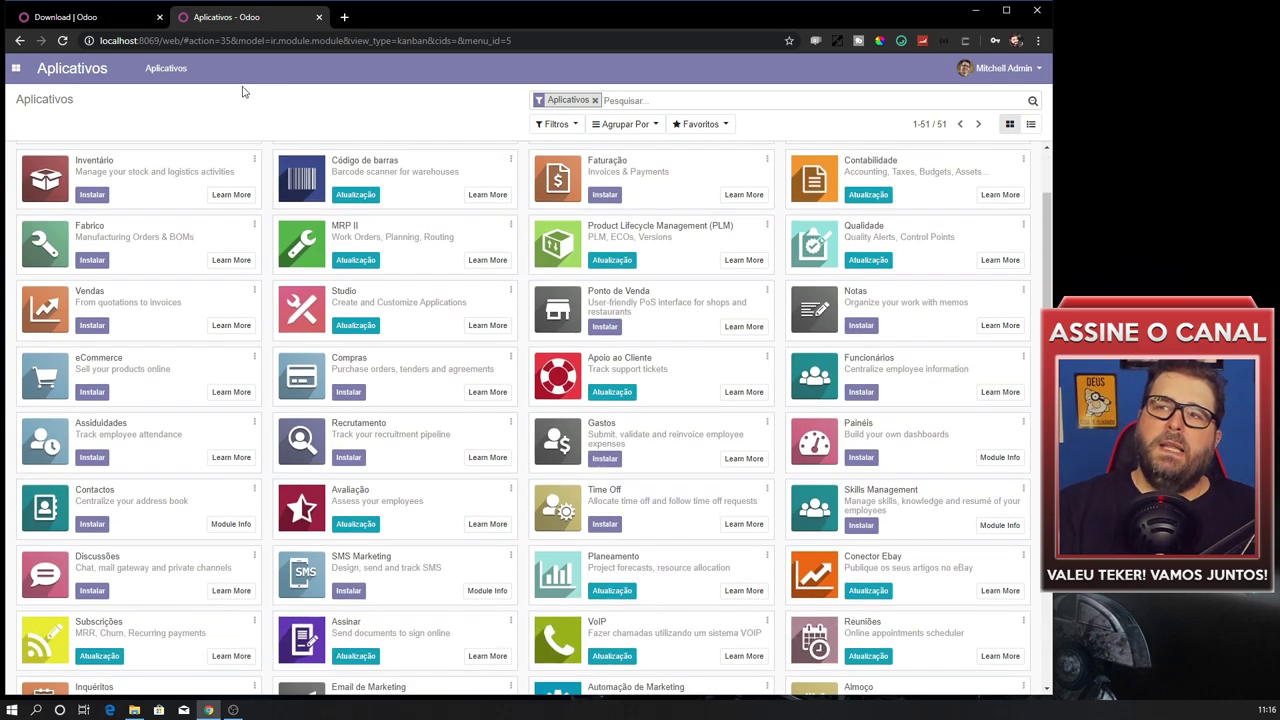
left_click(66, 17)
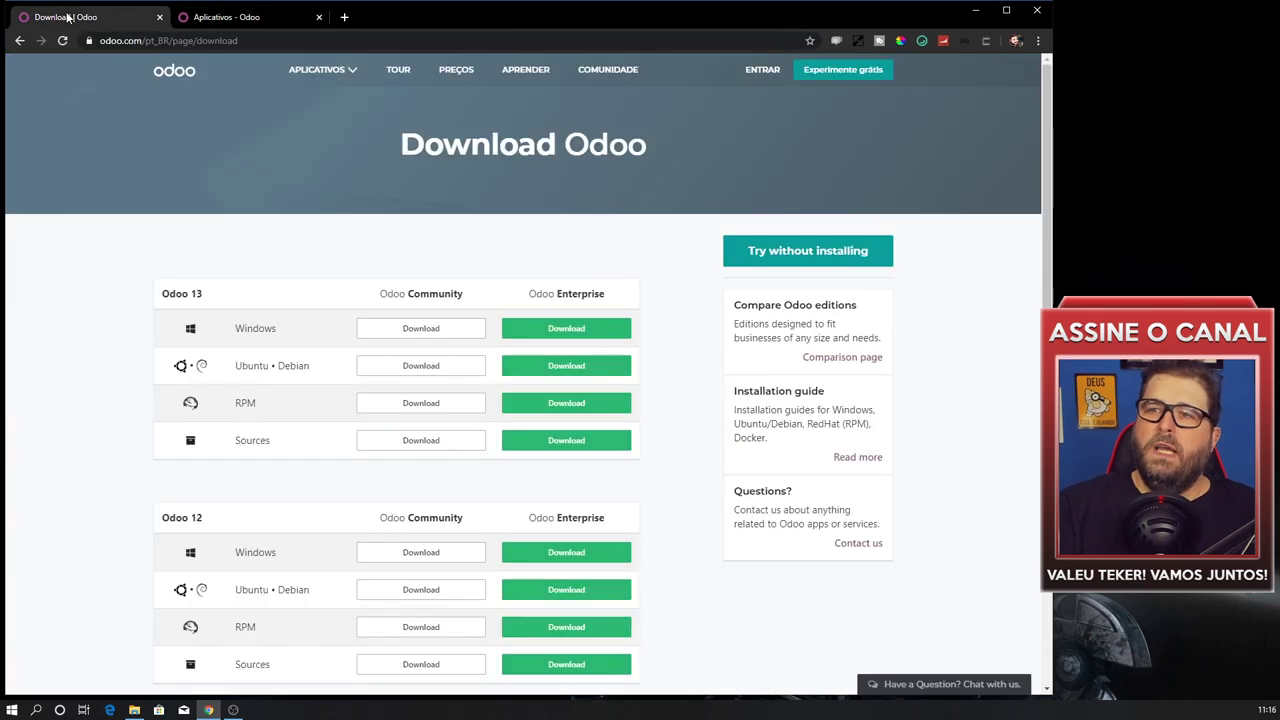
left_click(20, 40)
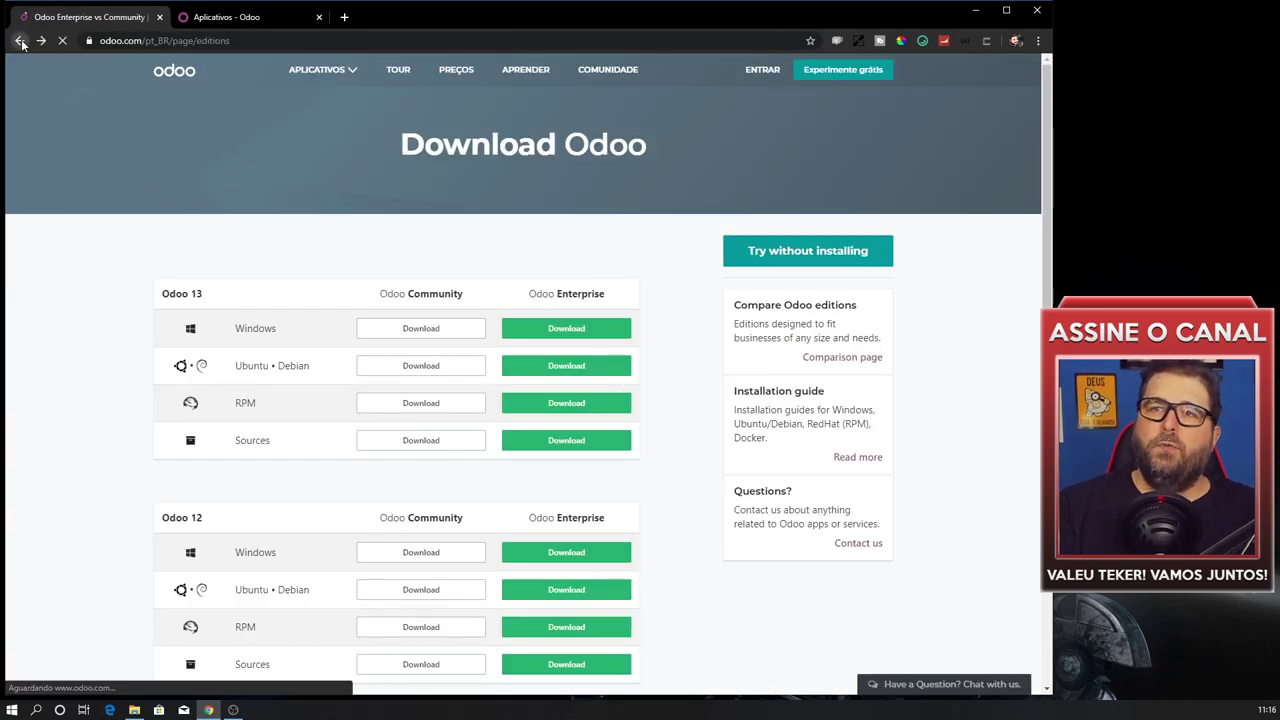
scroll(529, 393, "up", 4)
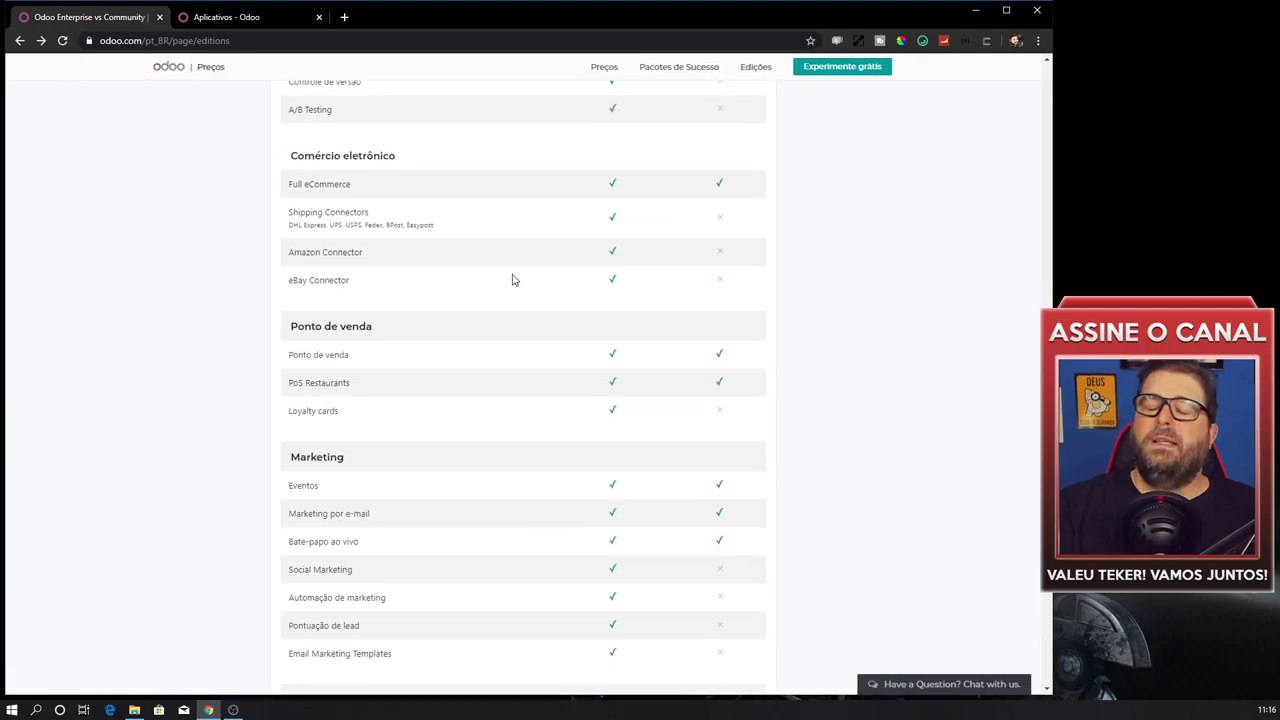
scroll(512, 275, "up", 8)
left_click(223, 17)
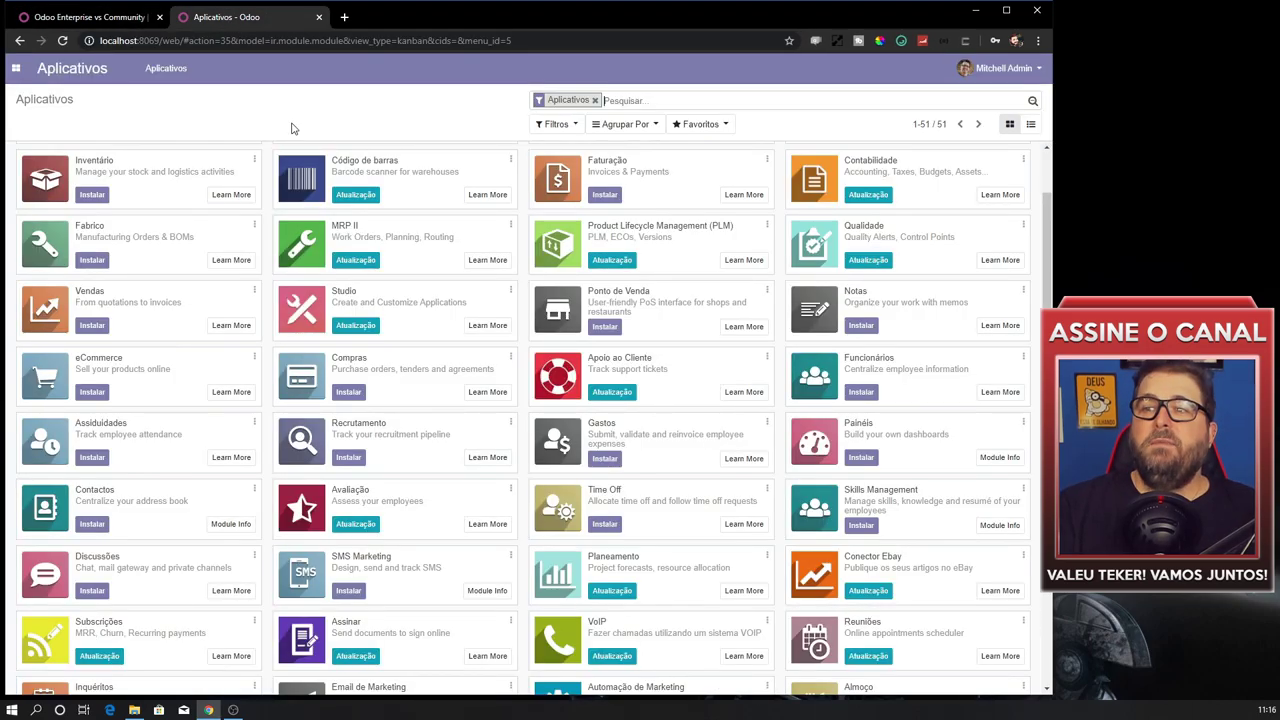
scroll(521, 327, "down", 3)
scroll(518, 357, "up", 4)
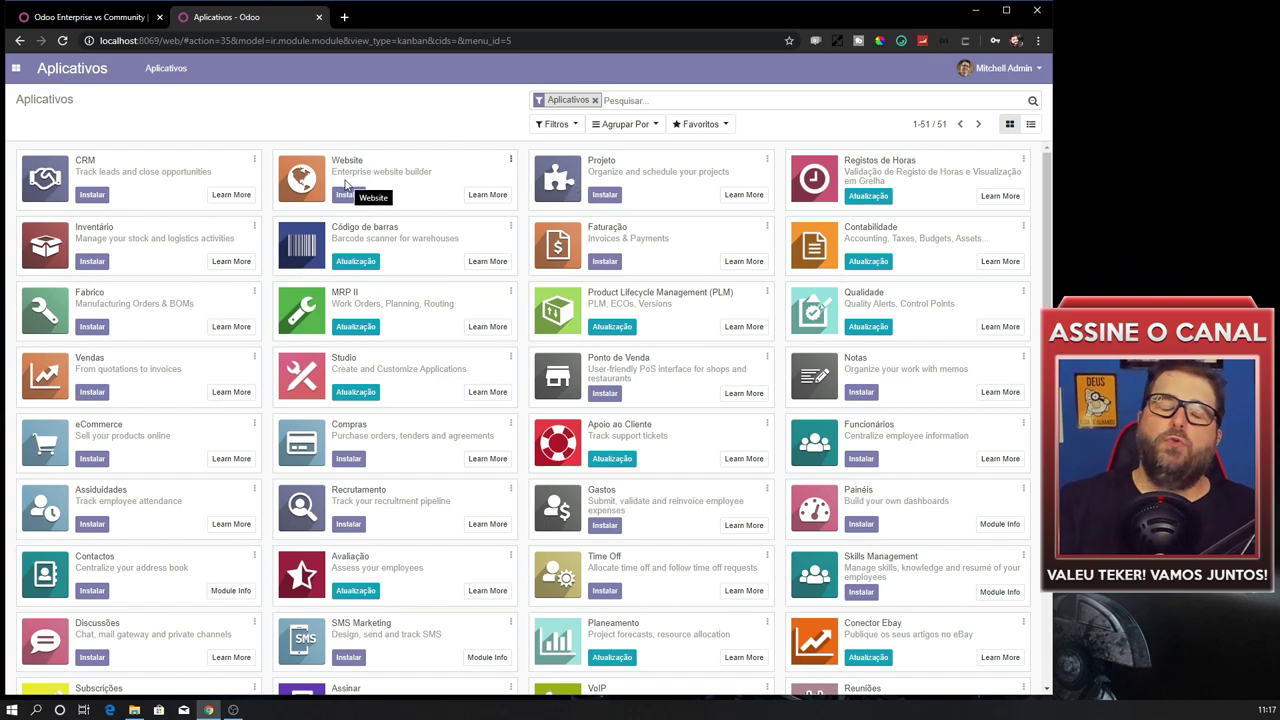
scroll(143, 420, "down", 1)
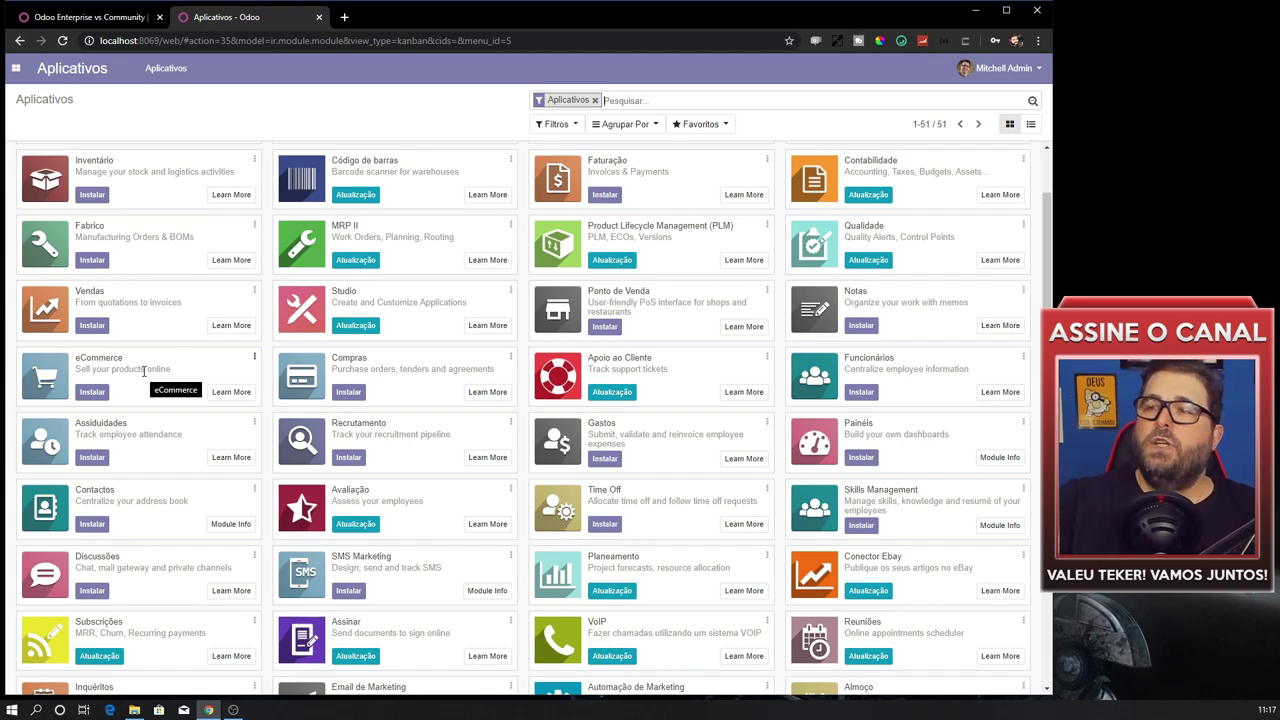
scroll(150, 400, "down", 3)
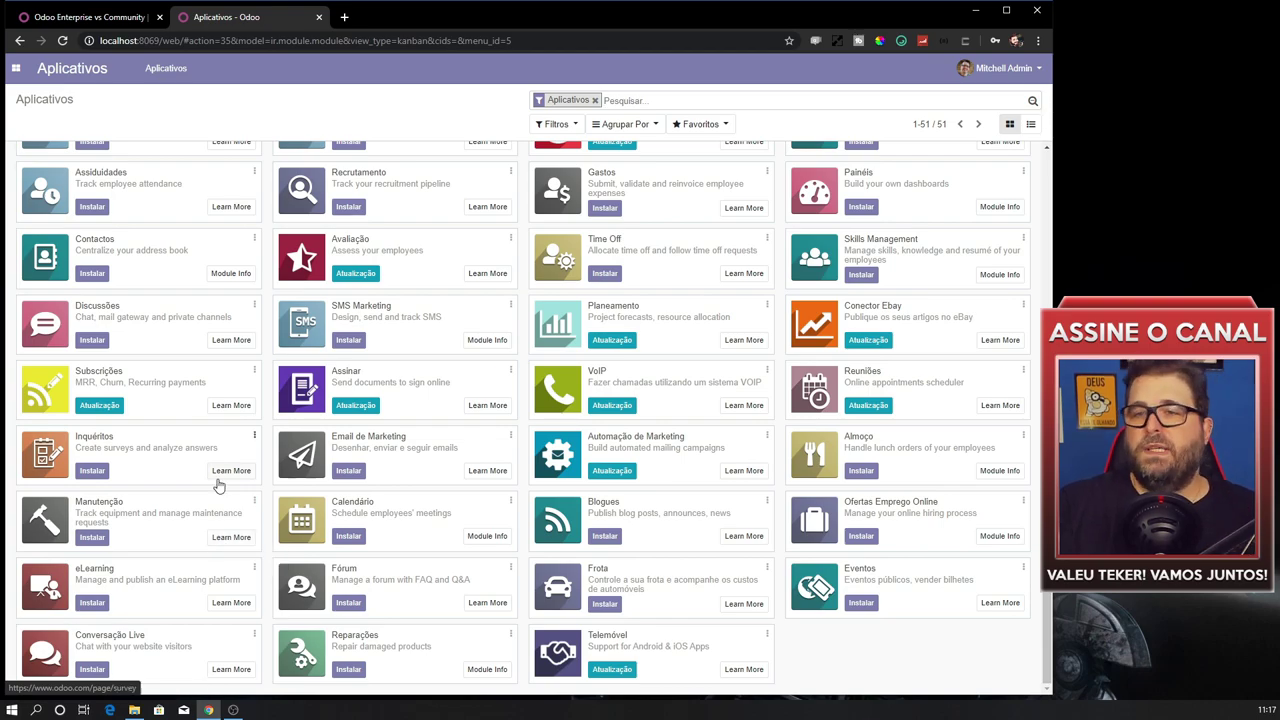
scroll(213, 492, "up", 3)
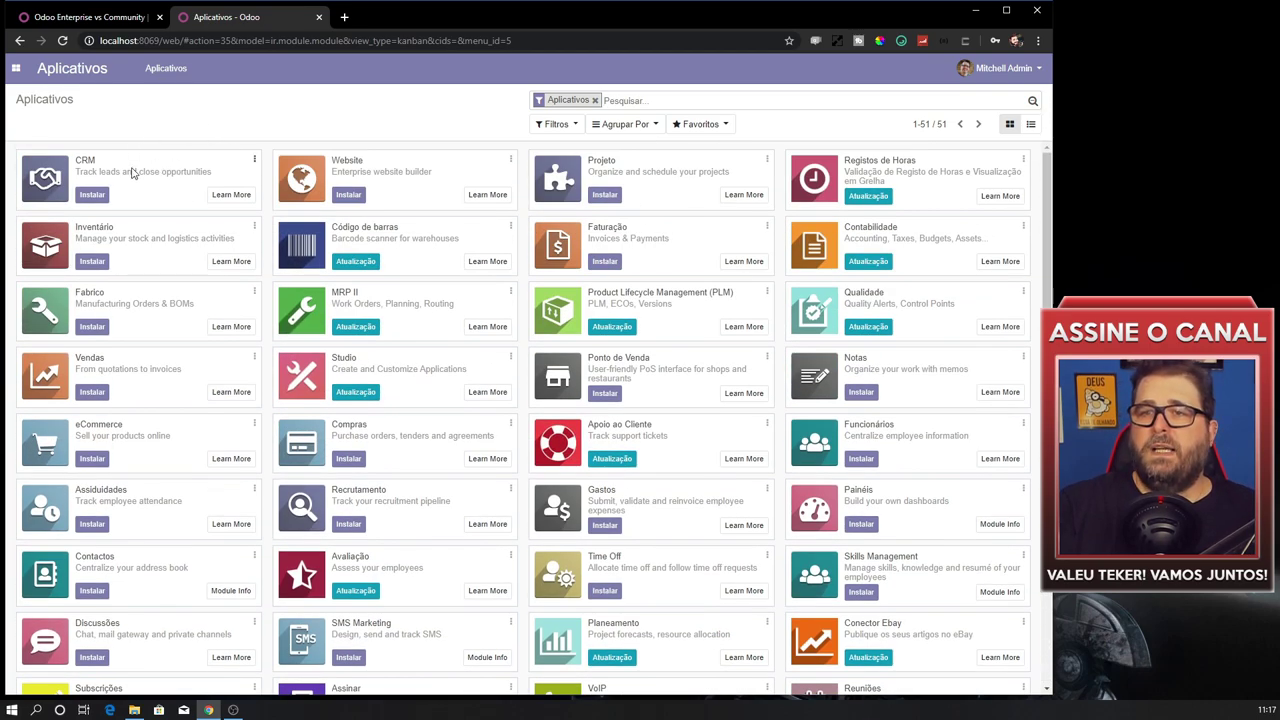
Install the CRM app from its card in Aplicativos.
left_click(88, 195)
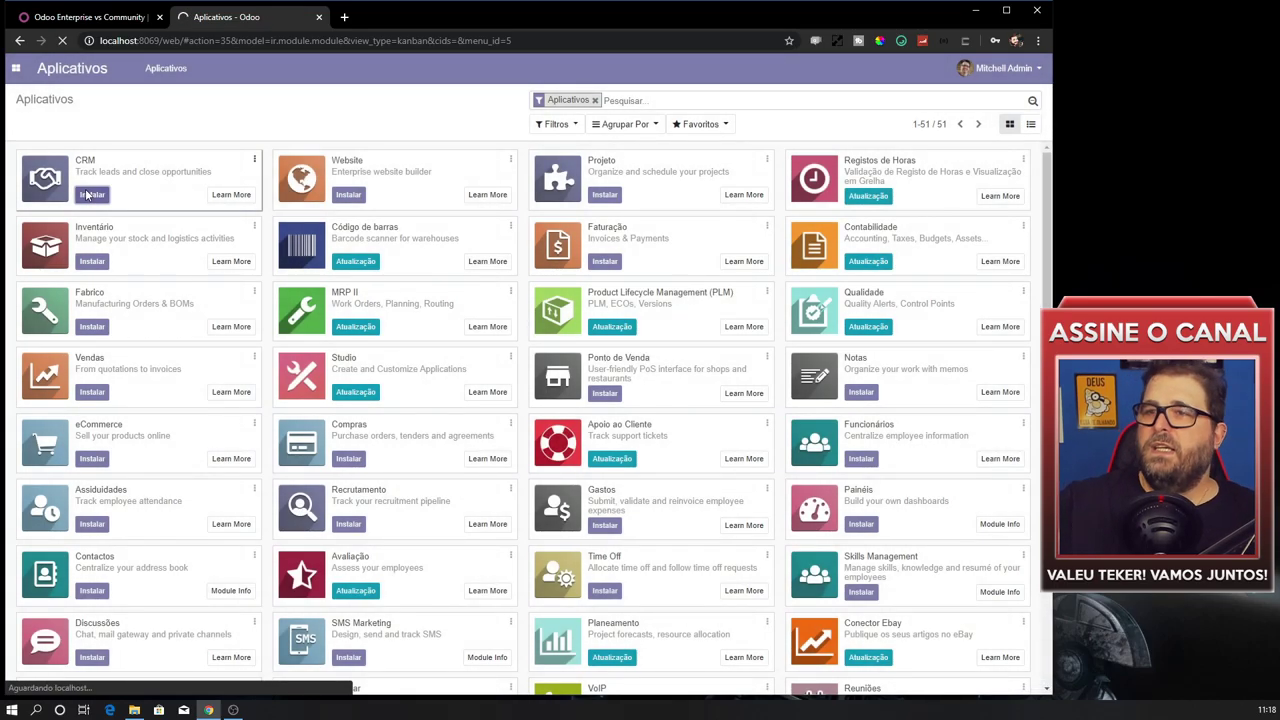
left_click(87, 195)
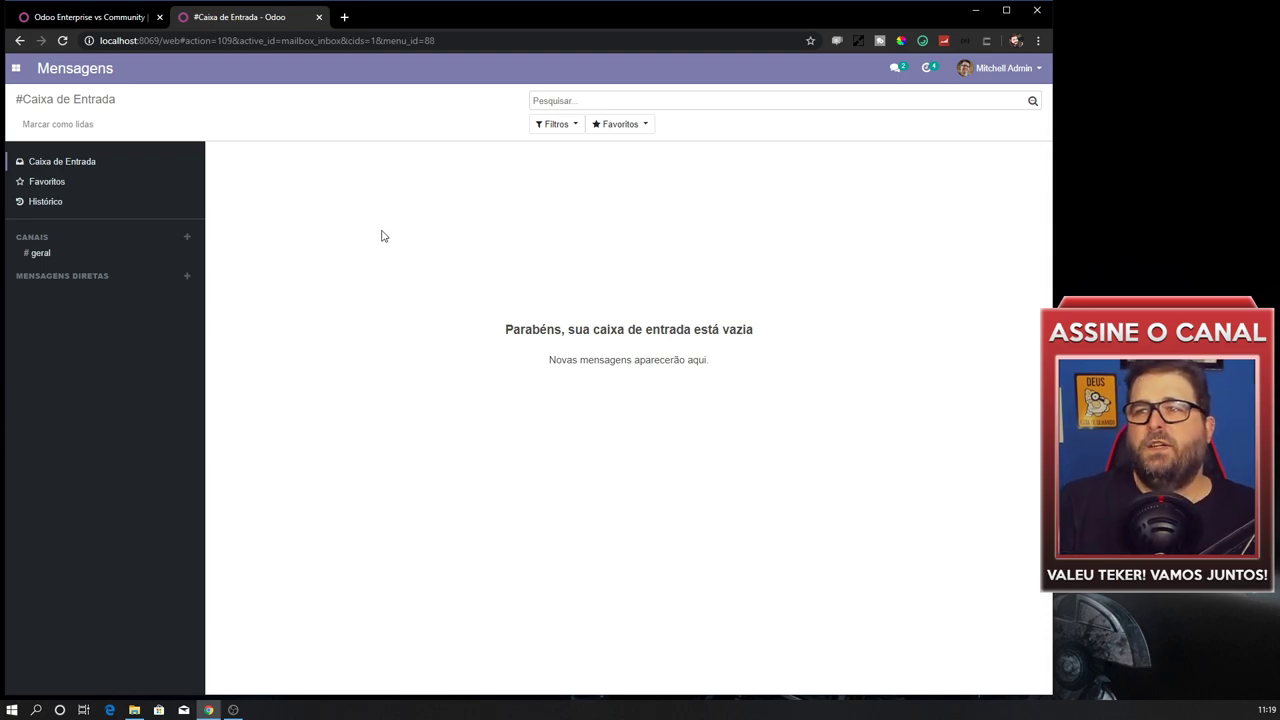
Wait for CRM to finish installing, then open the apps menu from the Mensagens inbox.
left_click(16, 68)
Open Calendário briefly, then switch to the CRM Linha de Produto pipeline.
left_click(42, 124)
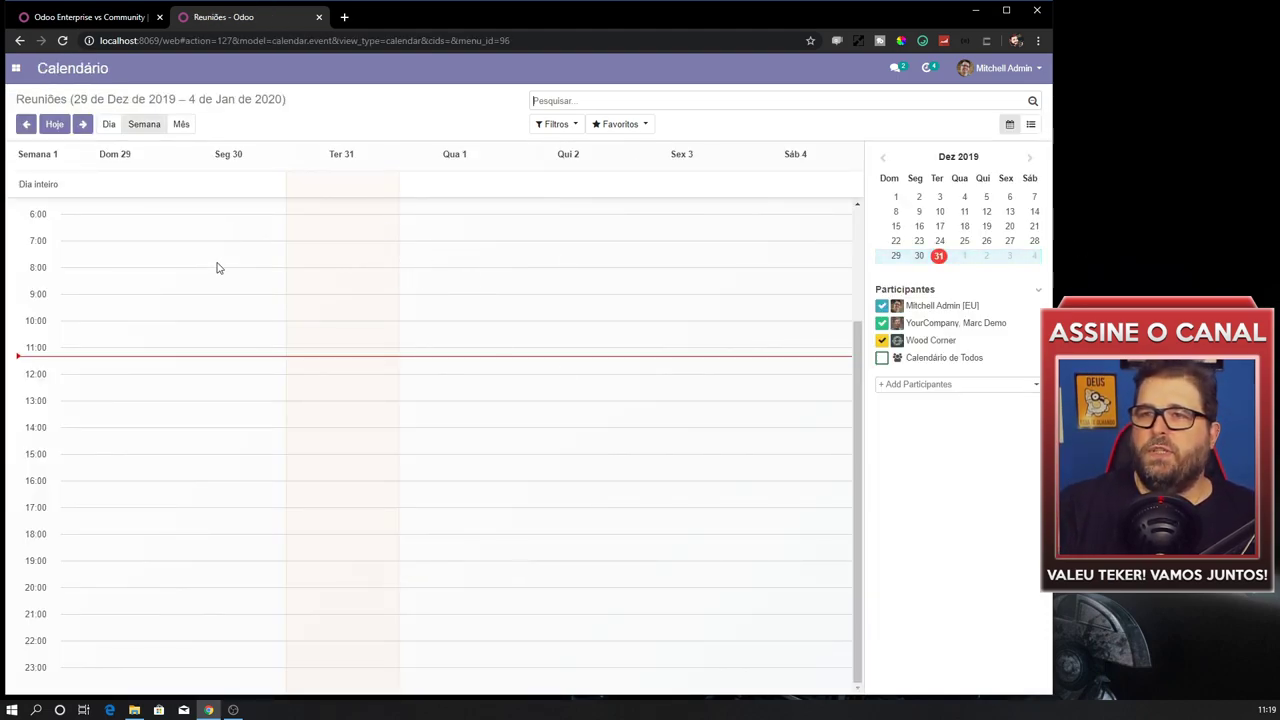
left_click(16, 68)
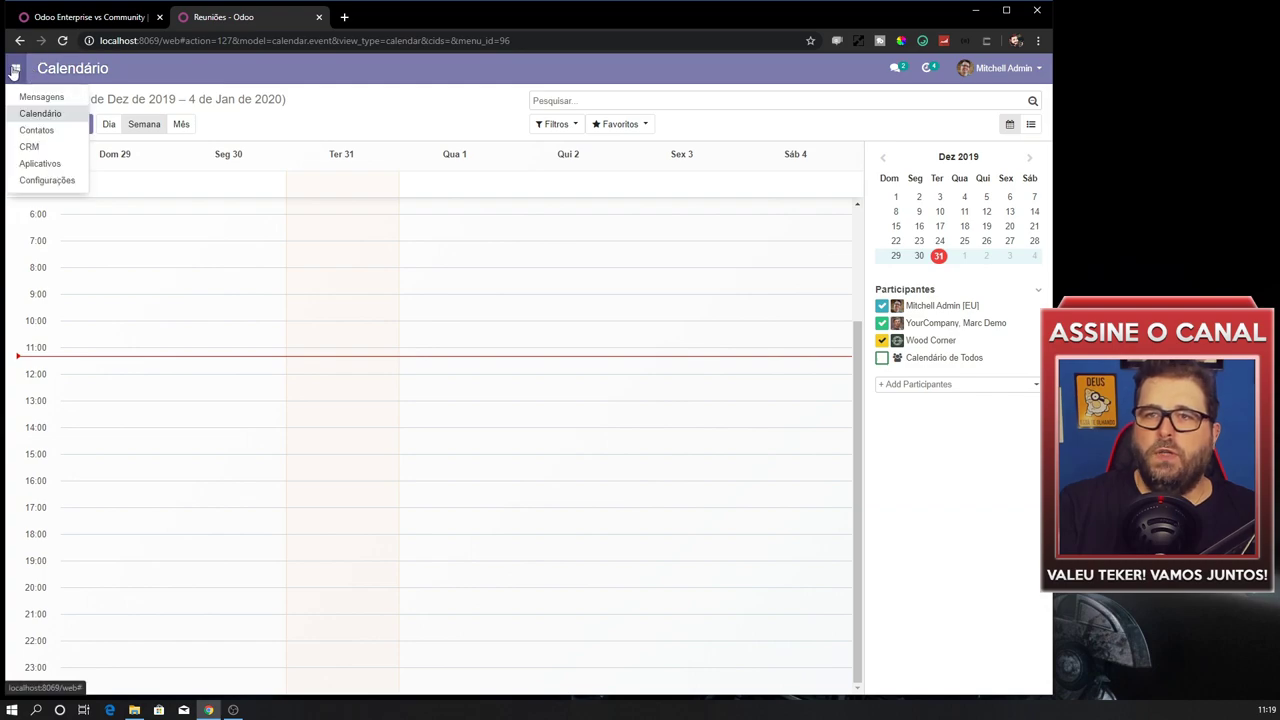
left_click(37, 146)
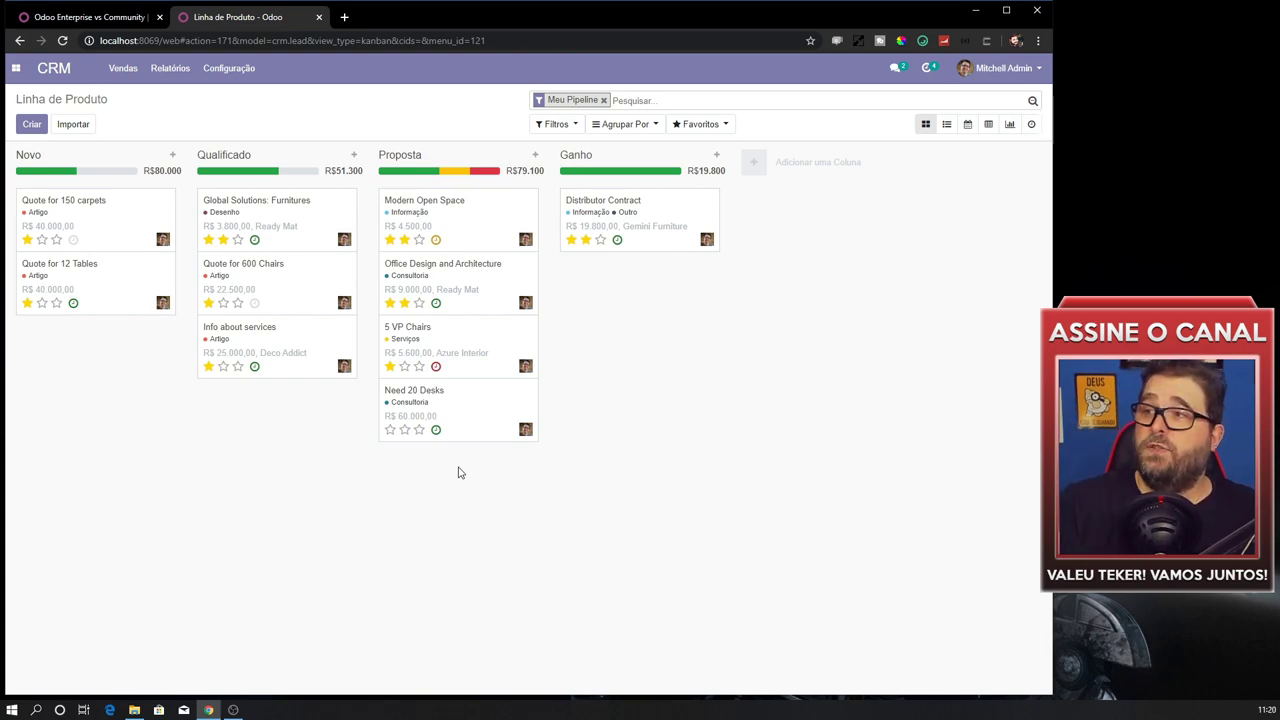
Open the Distributor Contract opportunity, then go back to Aplicativos showing CRM as Instalado.
left_click(668, 212)
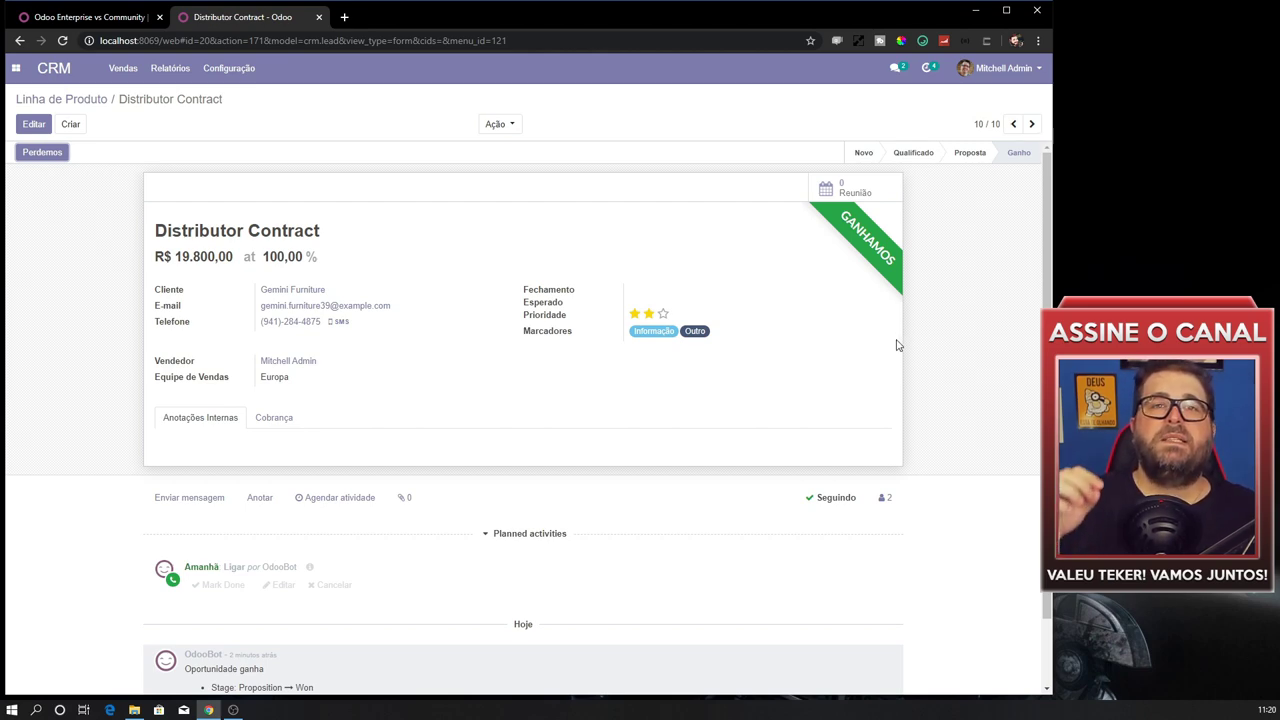
left_click(16, 69)
left_click(45, 163)
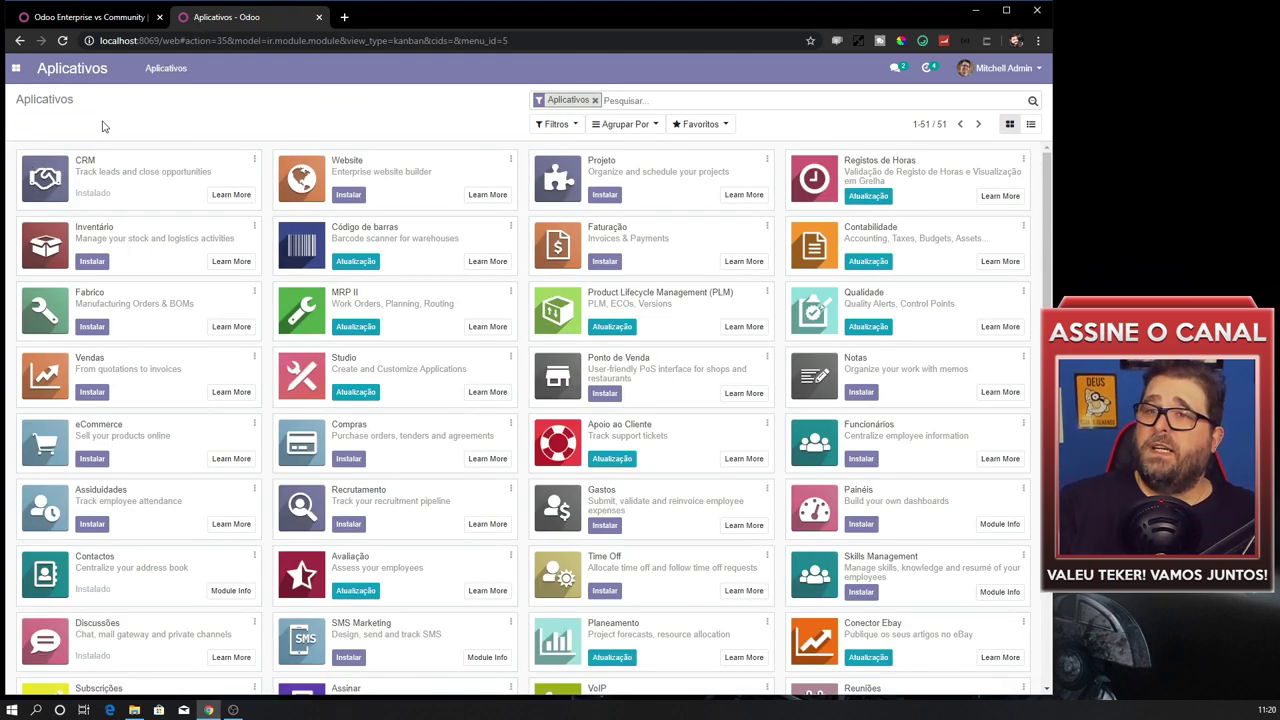
scroll(610, 272, "down", 1)
scroll(610, 272, "down", 3)
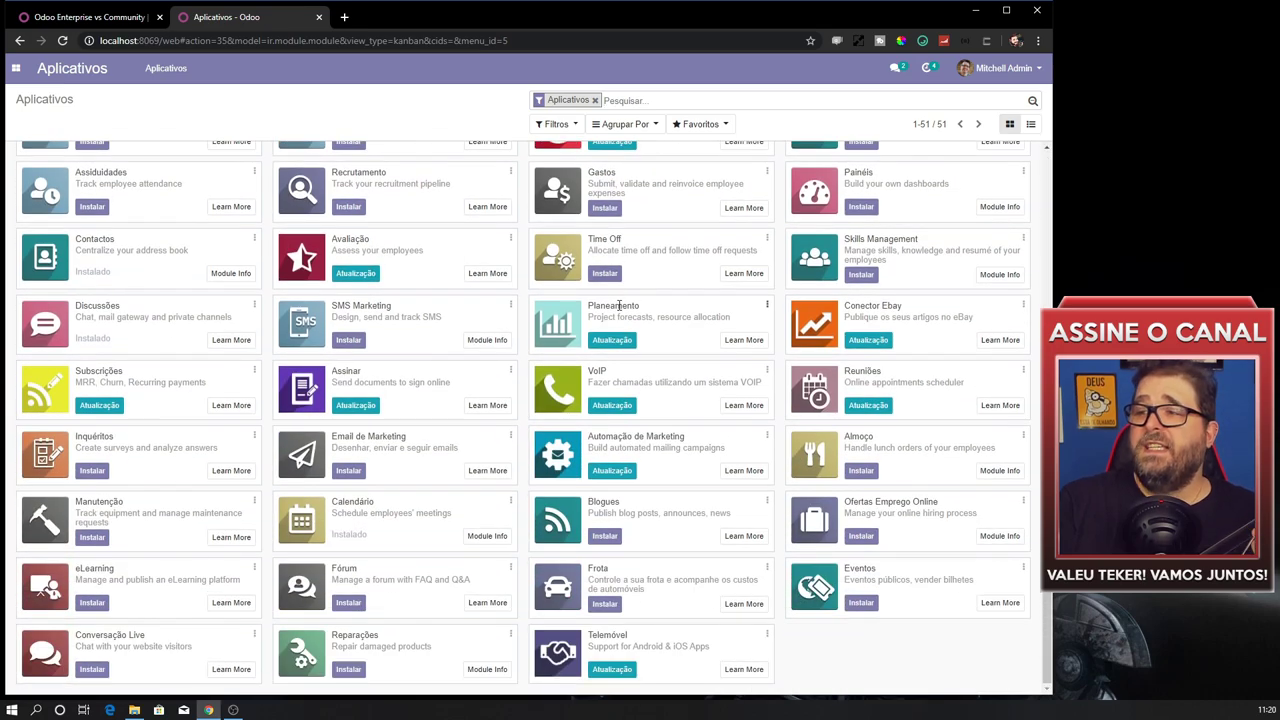
scroll(181, 468, "up", 3)
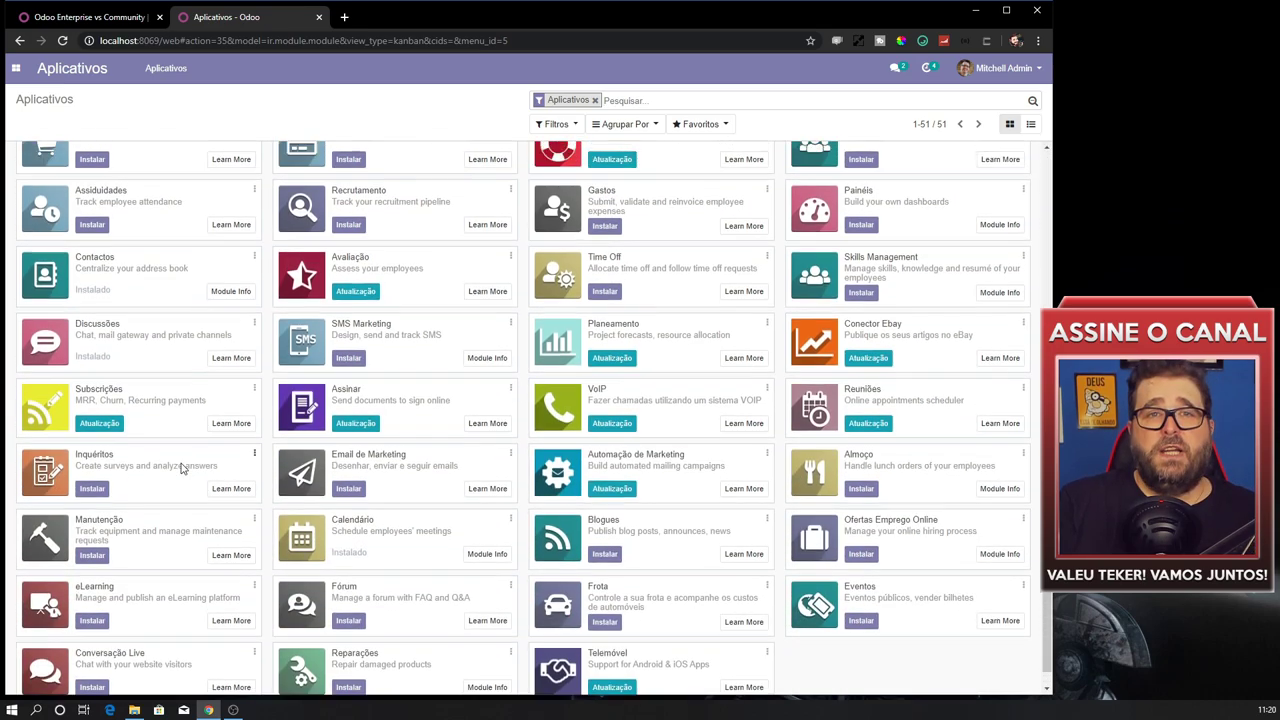
scroll(181, 468, "up", 1)
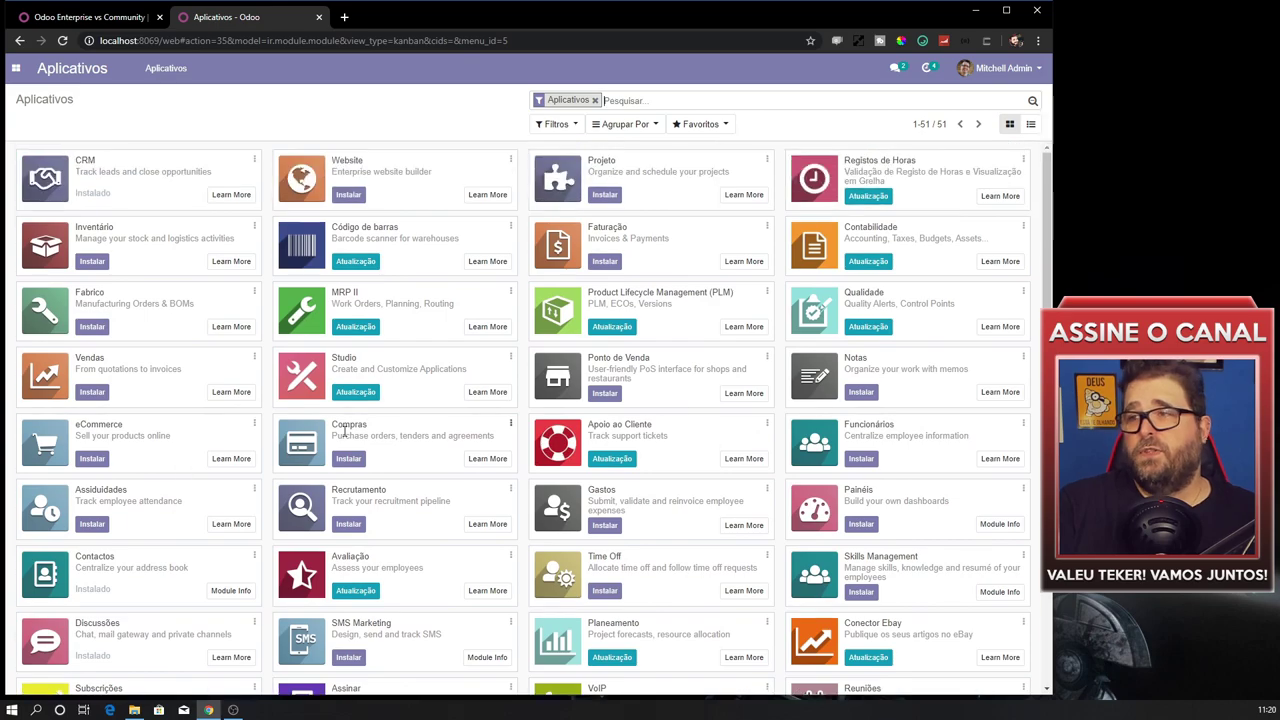
scroll(121, 370, "down", 3)
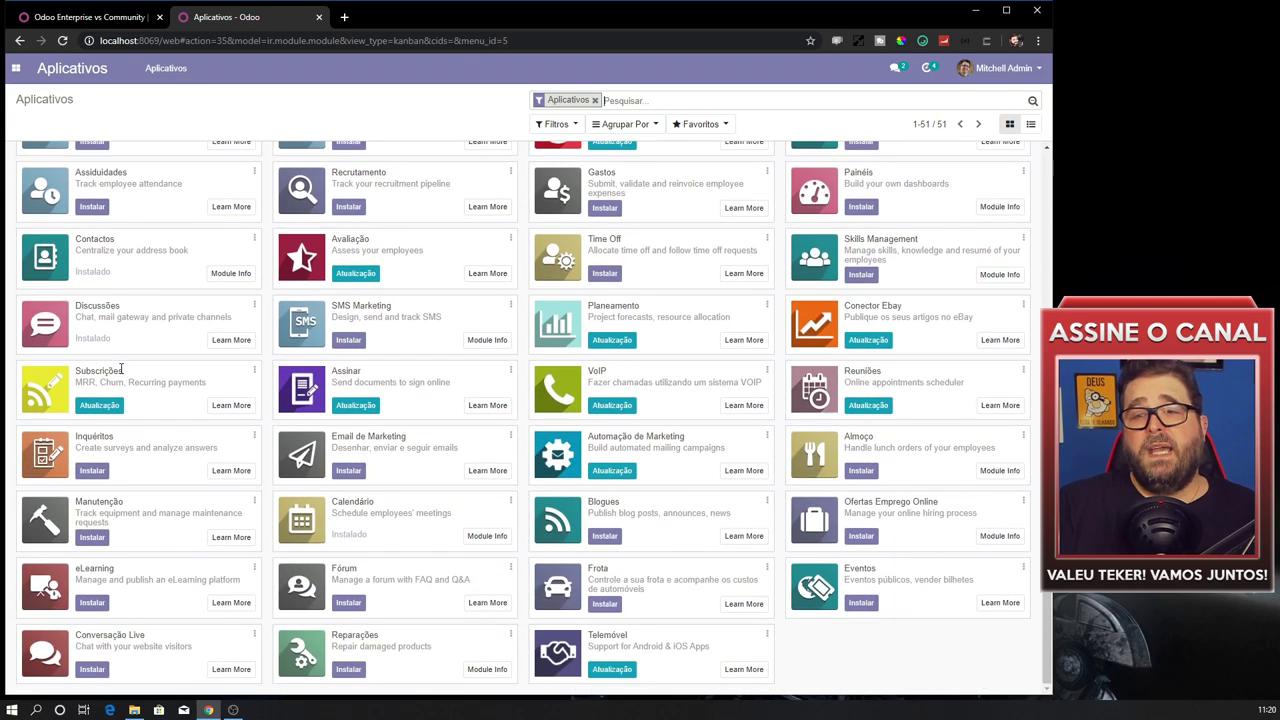